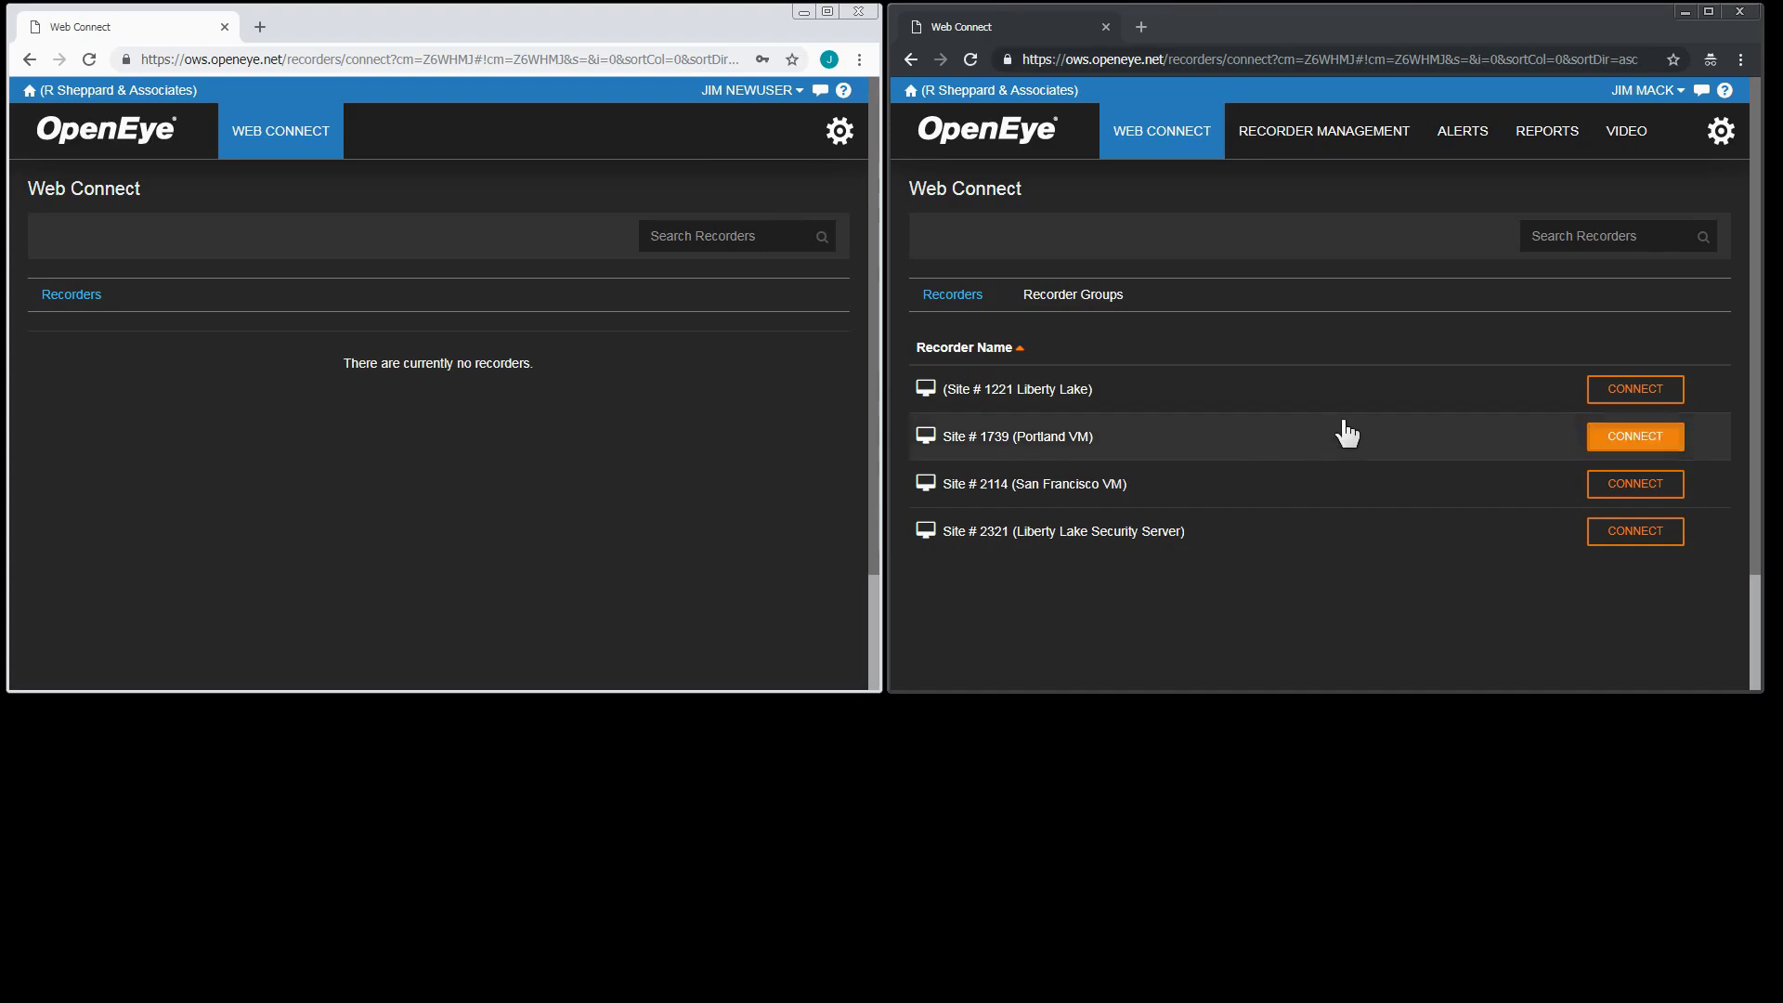
Open the user list in the administrator's settings and review the form for adding a new user without submitting it.
{"action": "left_click", "coordinate": [1723, 135]}
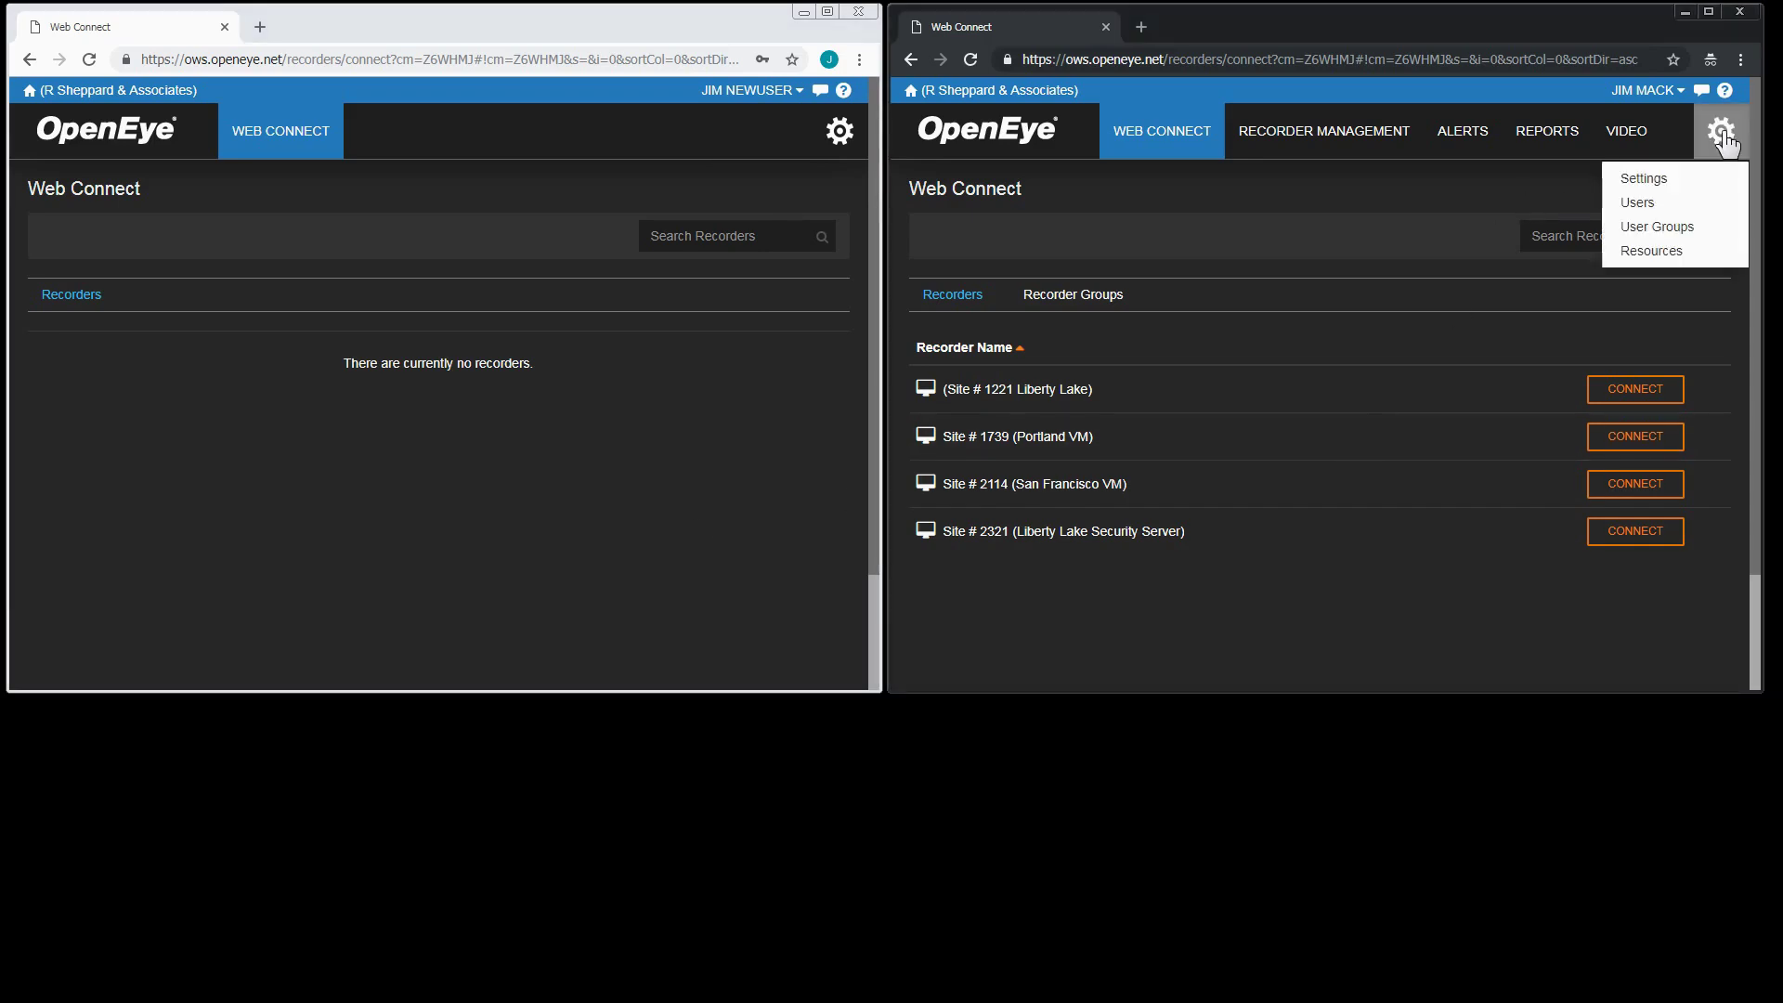
{"action": "left_click", "coordinate": [1650, 208]}
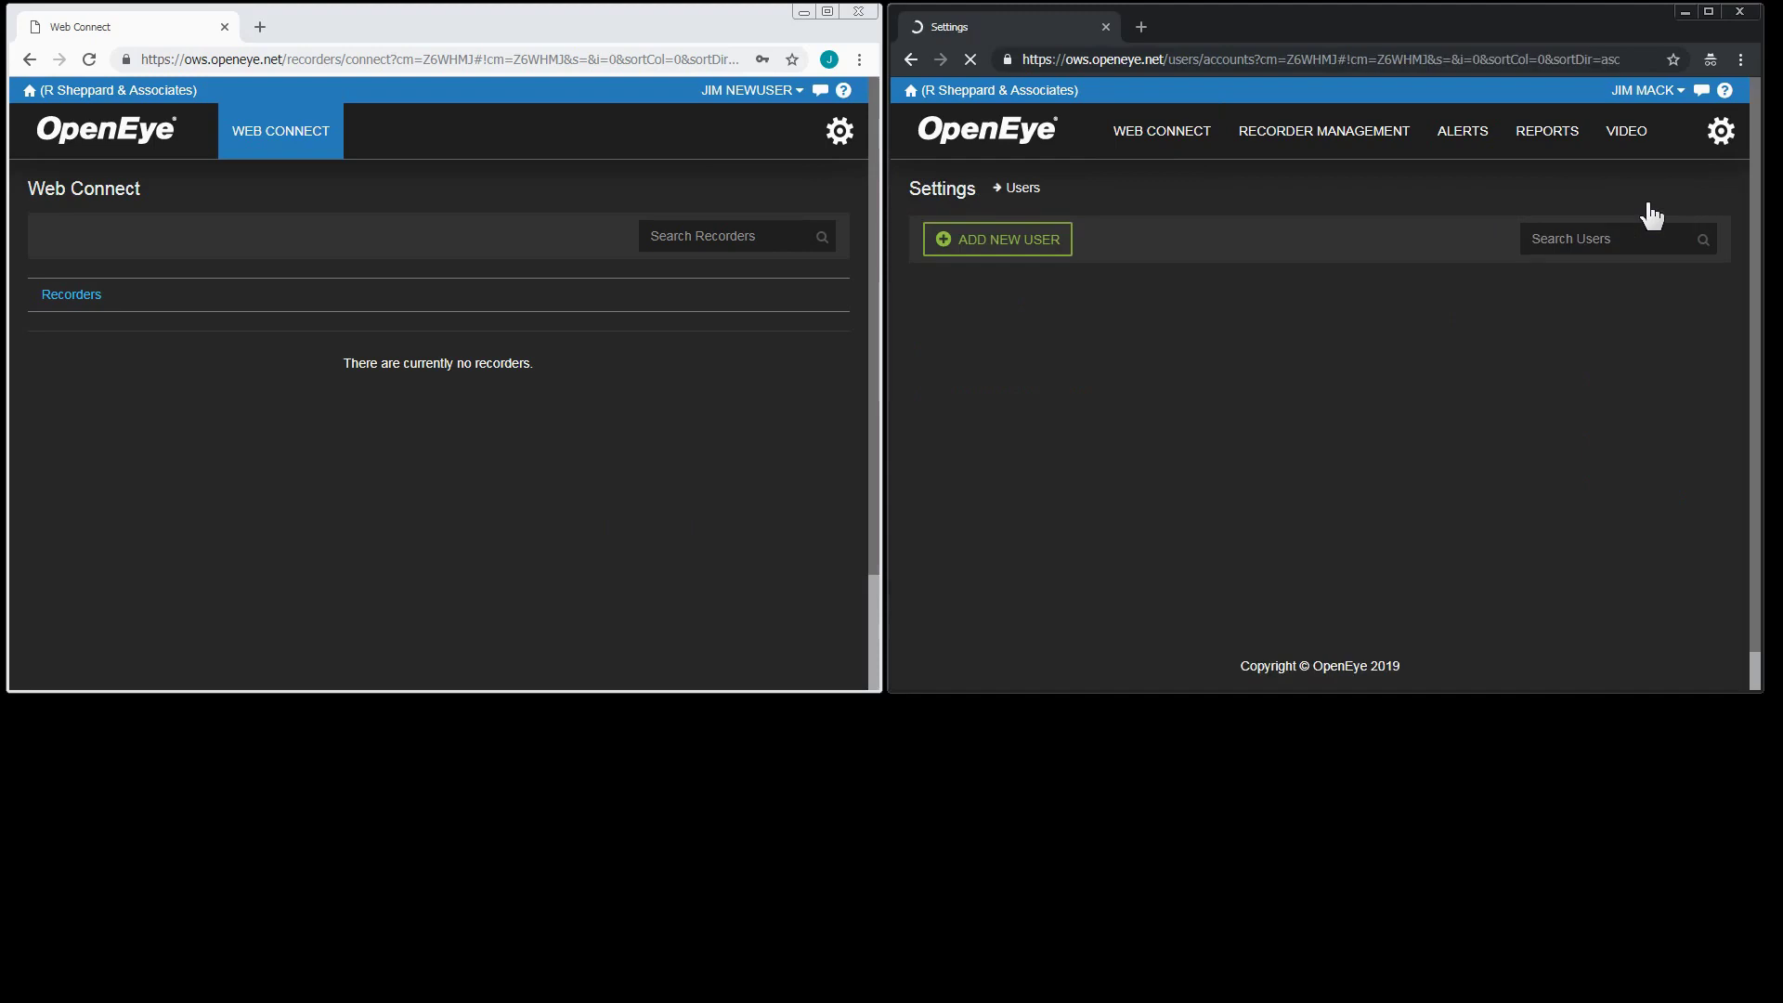
{"action": "left_click", "coordinate": [1022, 243]}
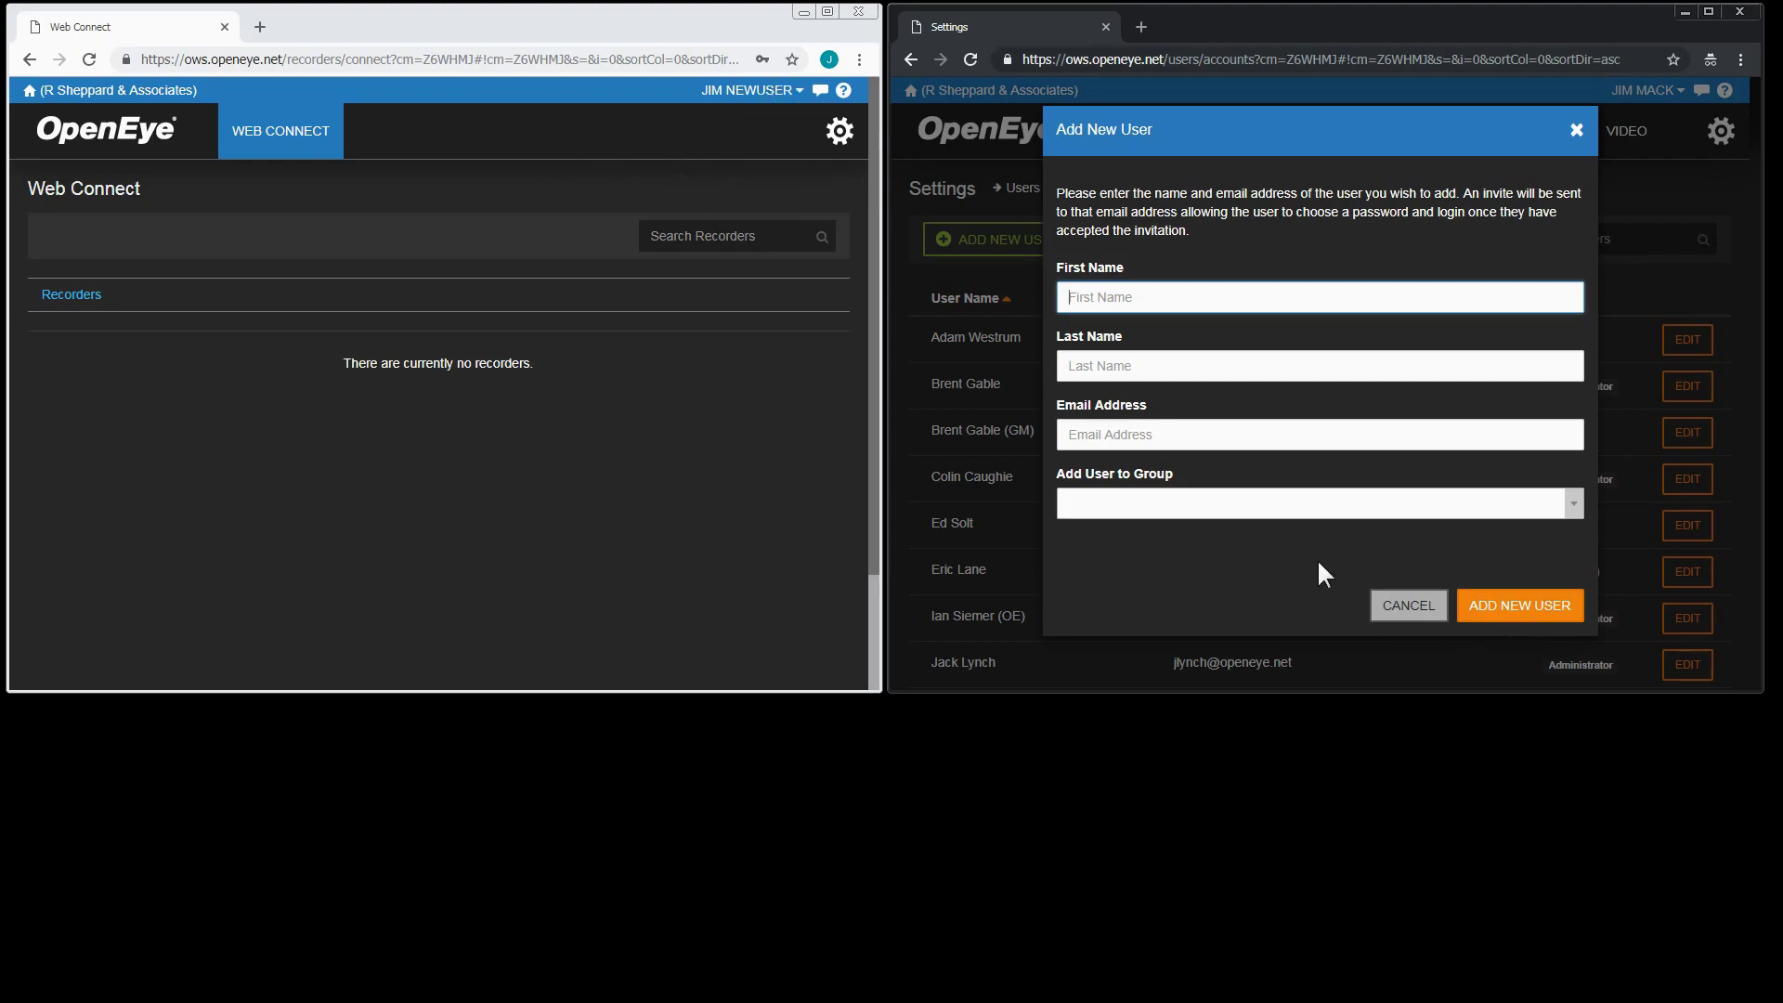
{"action": "left_click", "coordinate": [1393, 605]}
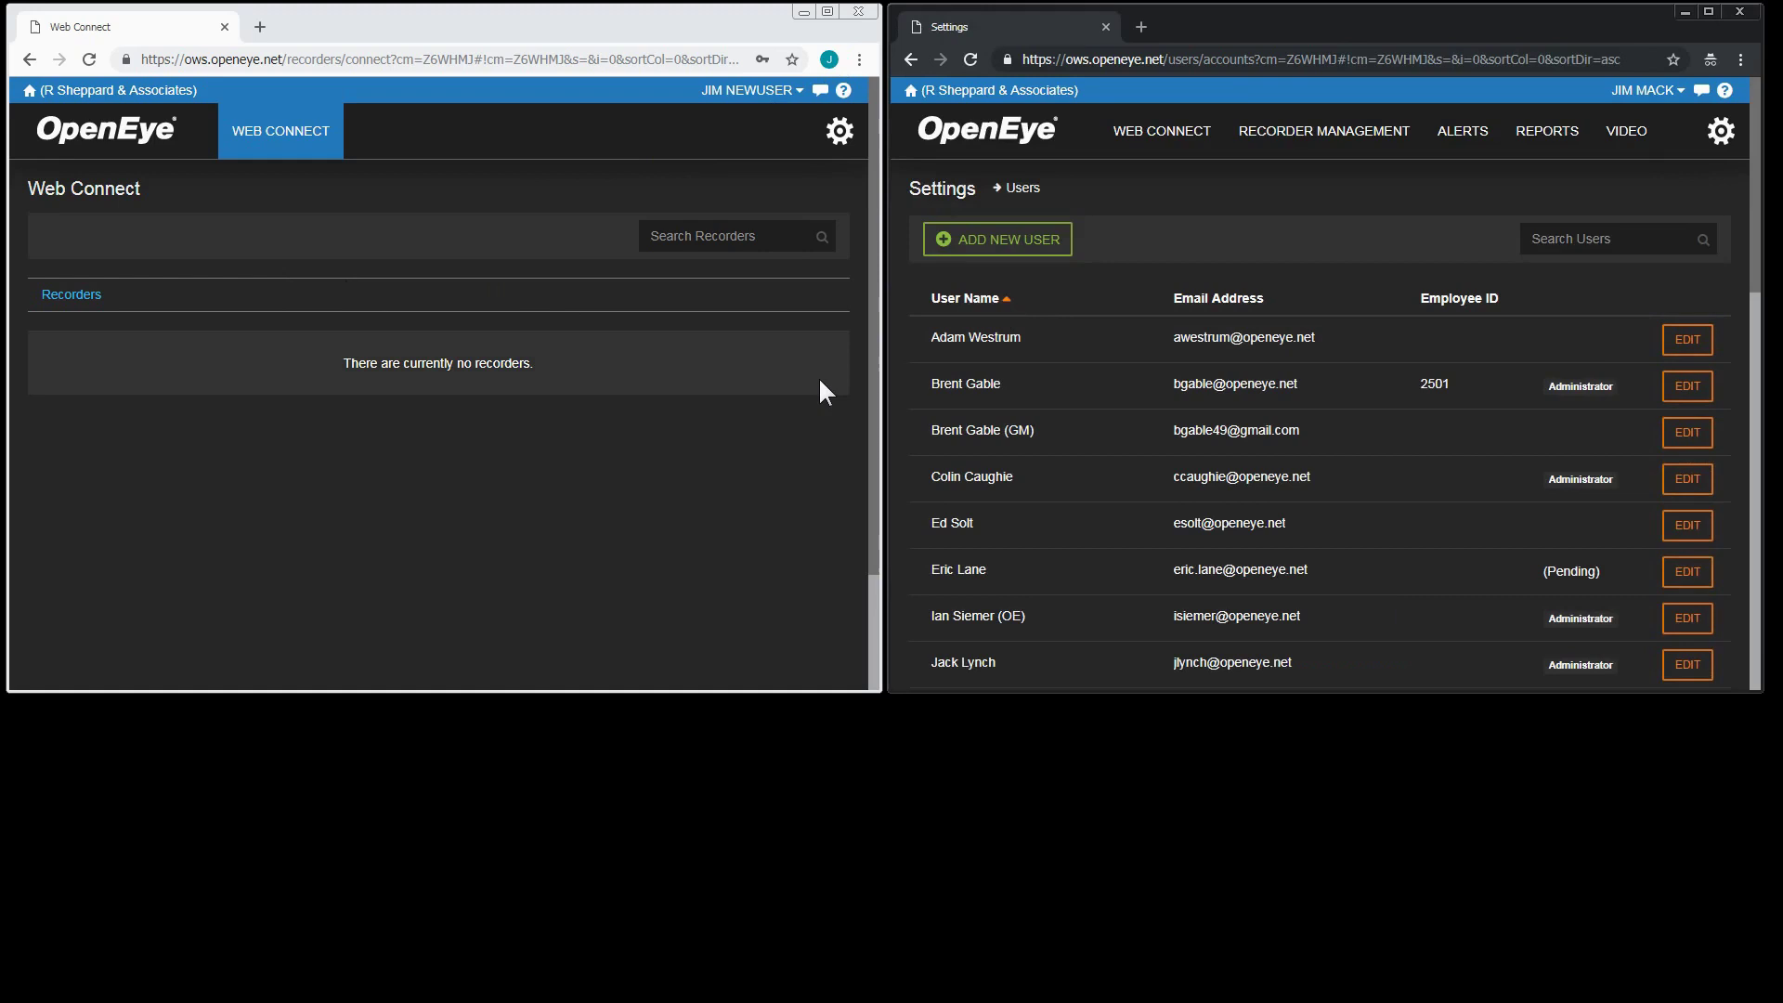
Find the new user's account by name and open the New_User_Demo group from its group membership.
{"action": "left_click", "coordinate": [1561, 244]}
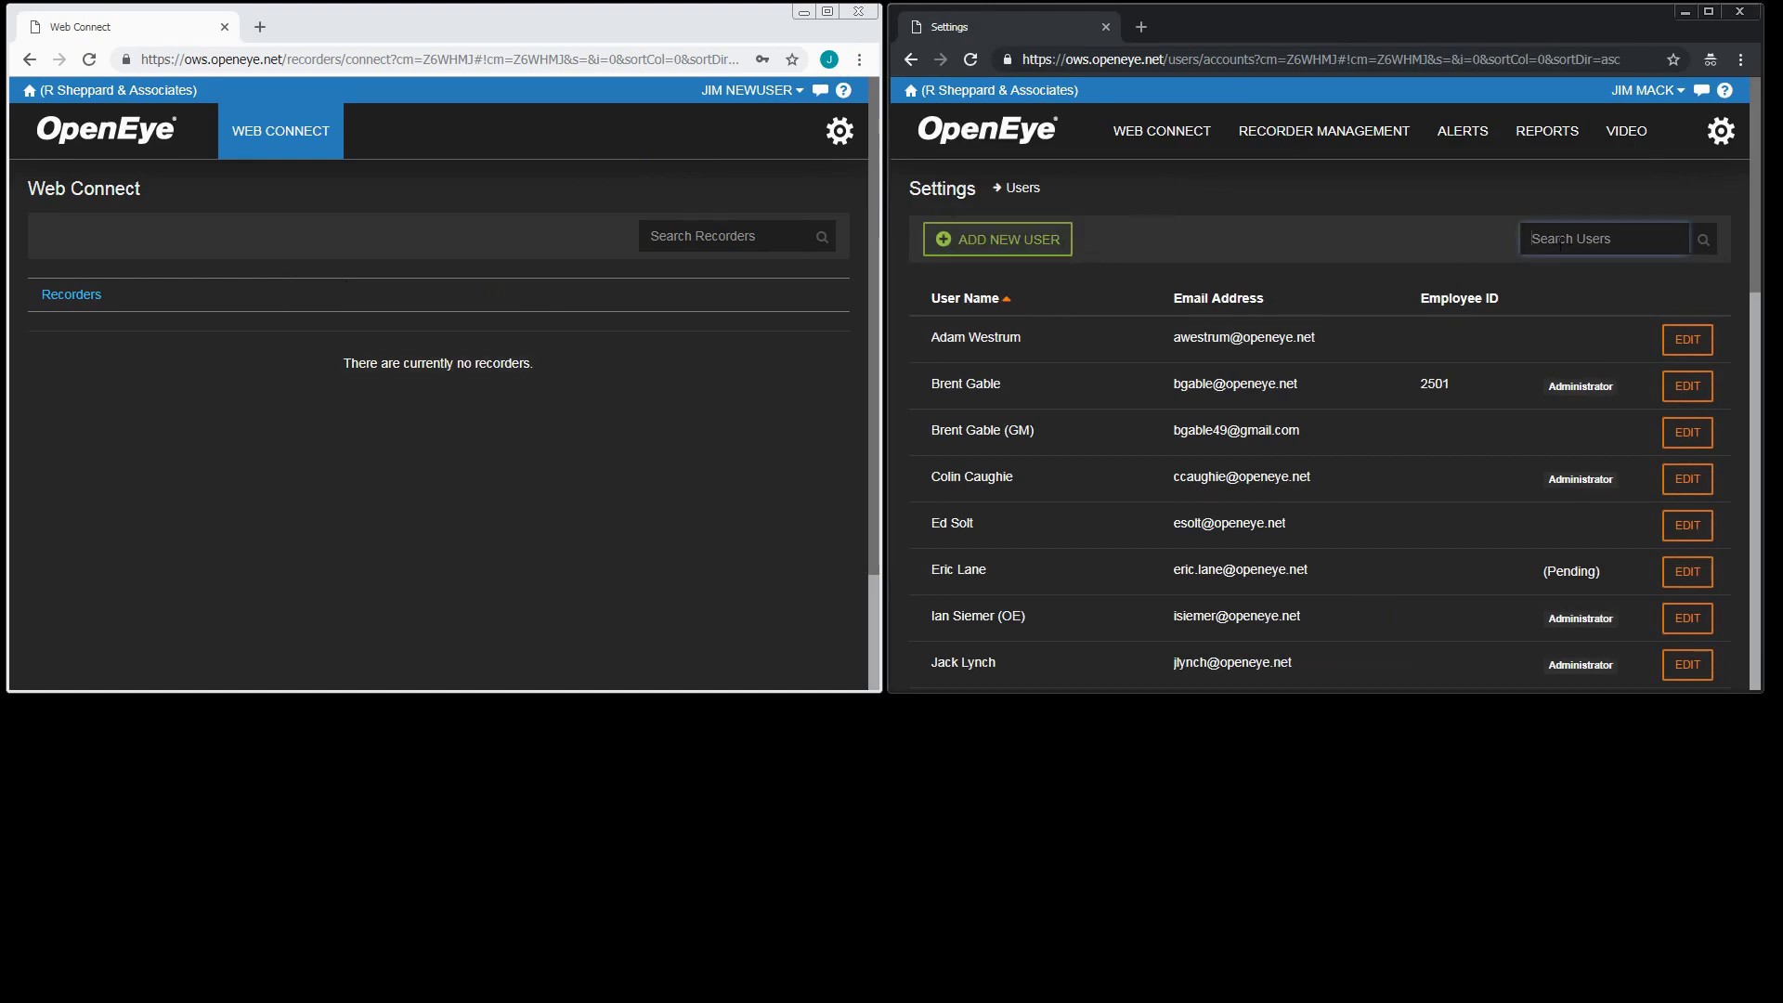
{"action": "type", "text": "jim new"}
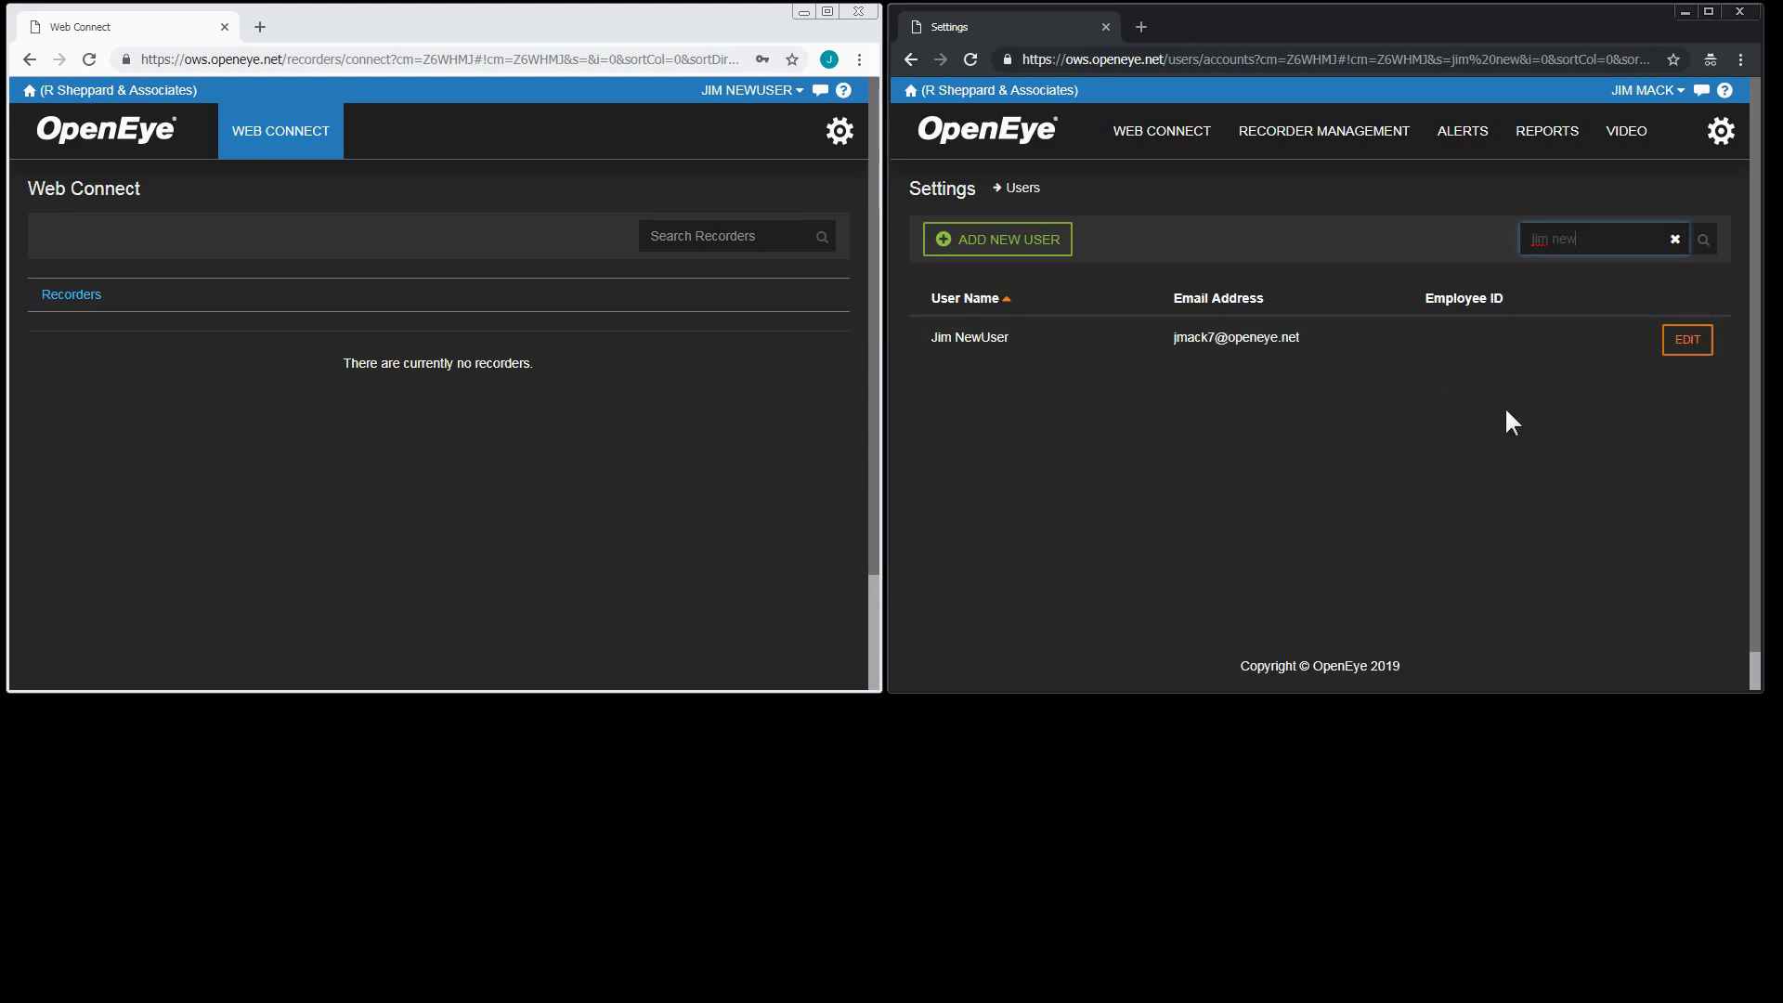
{"action": "left_click", "coordinate": [1689, 346]}
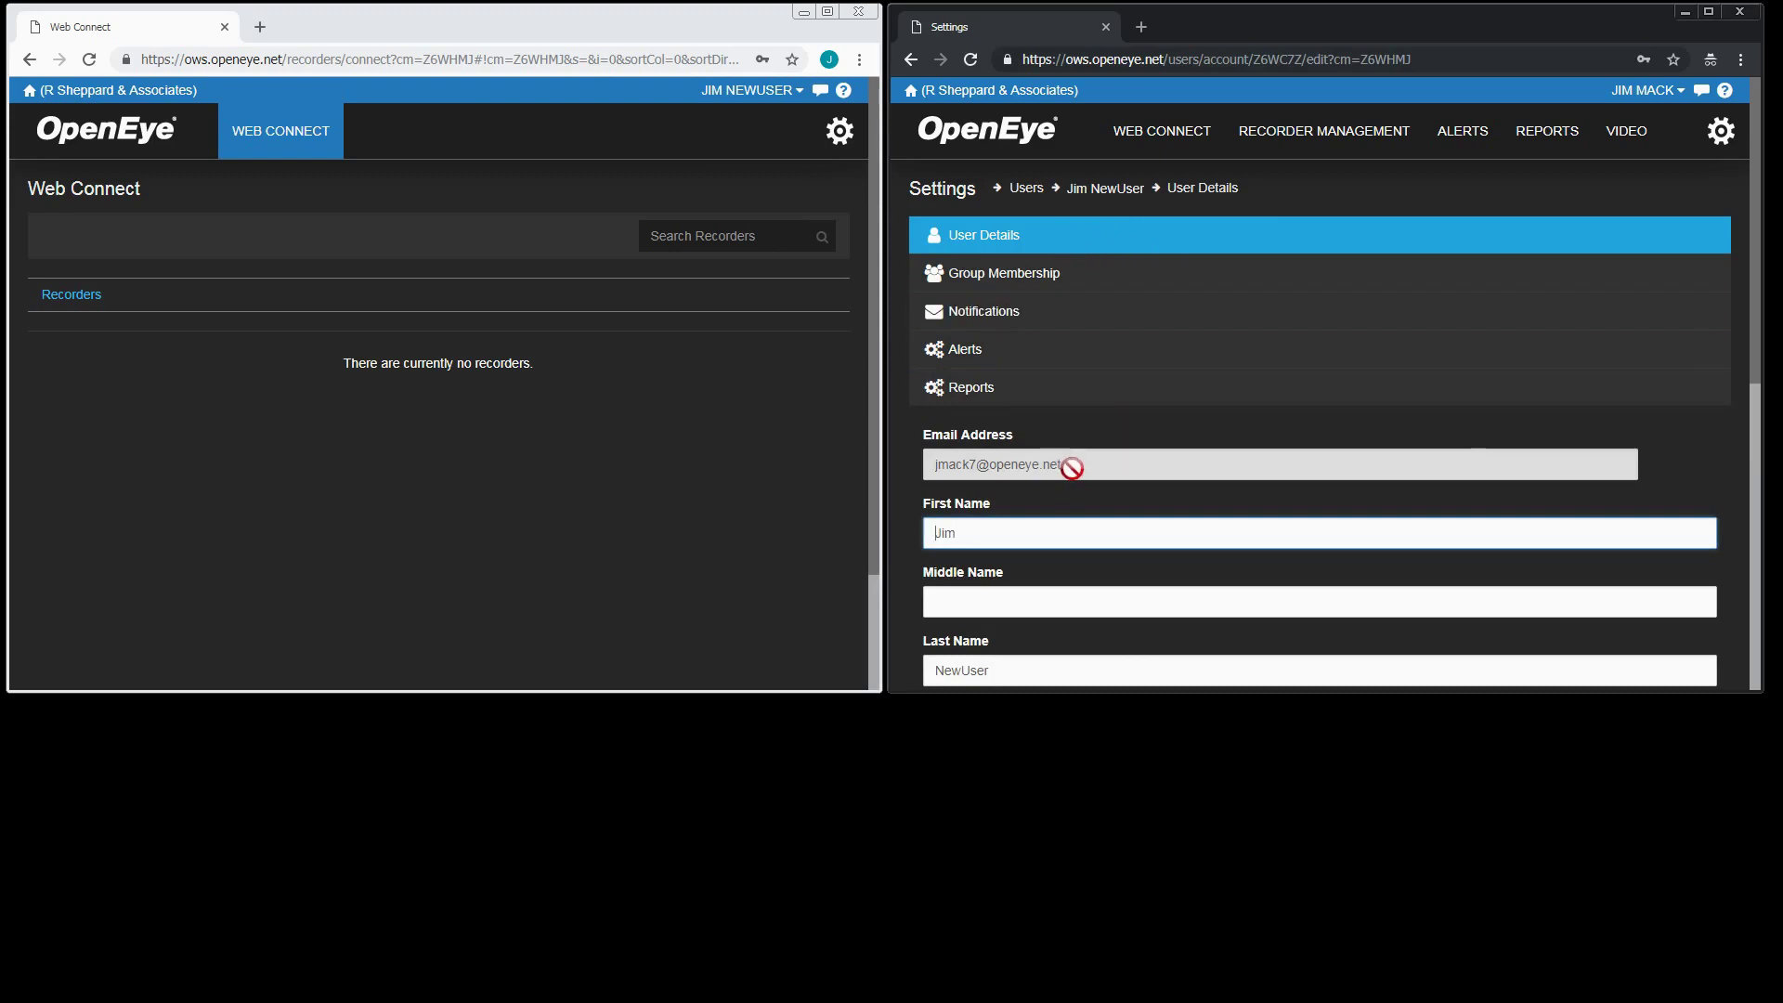
{"action": "left_click", "coordinate": [1098, 279]}
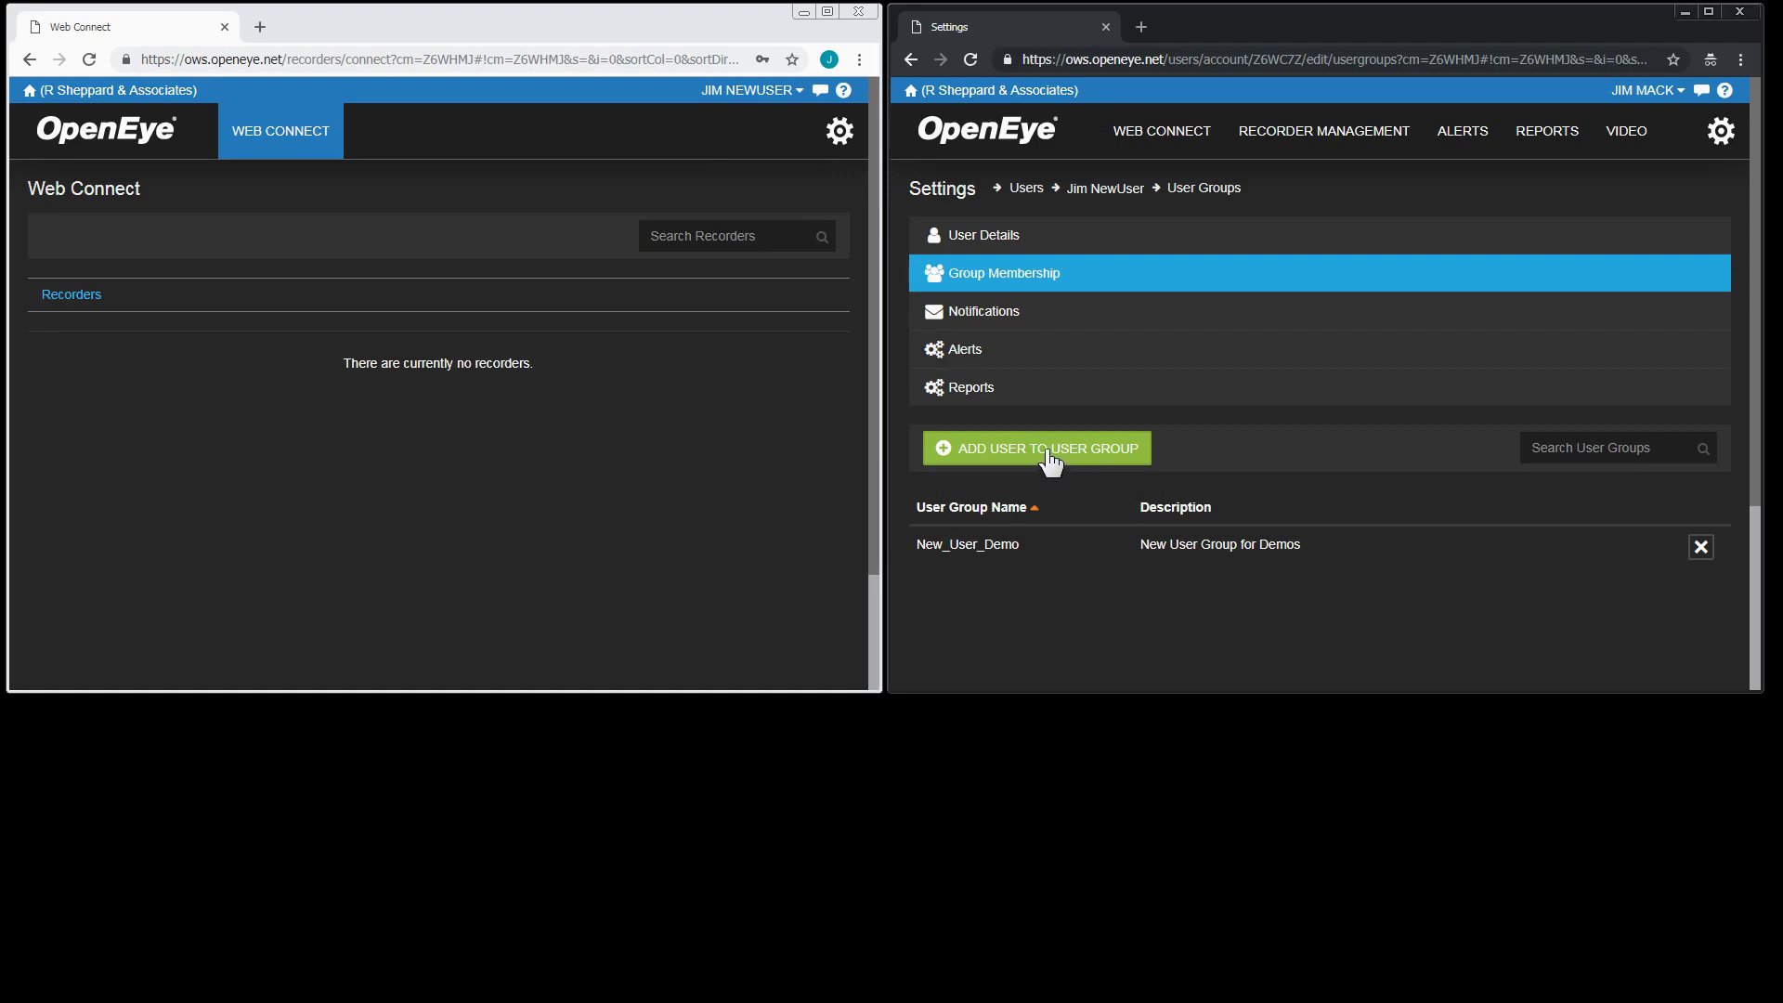
{"action": "left_click", "coordinate": [1187, 558]}
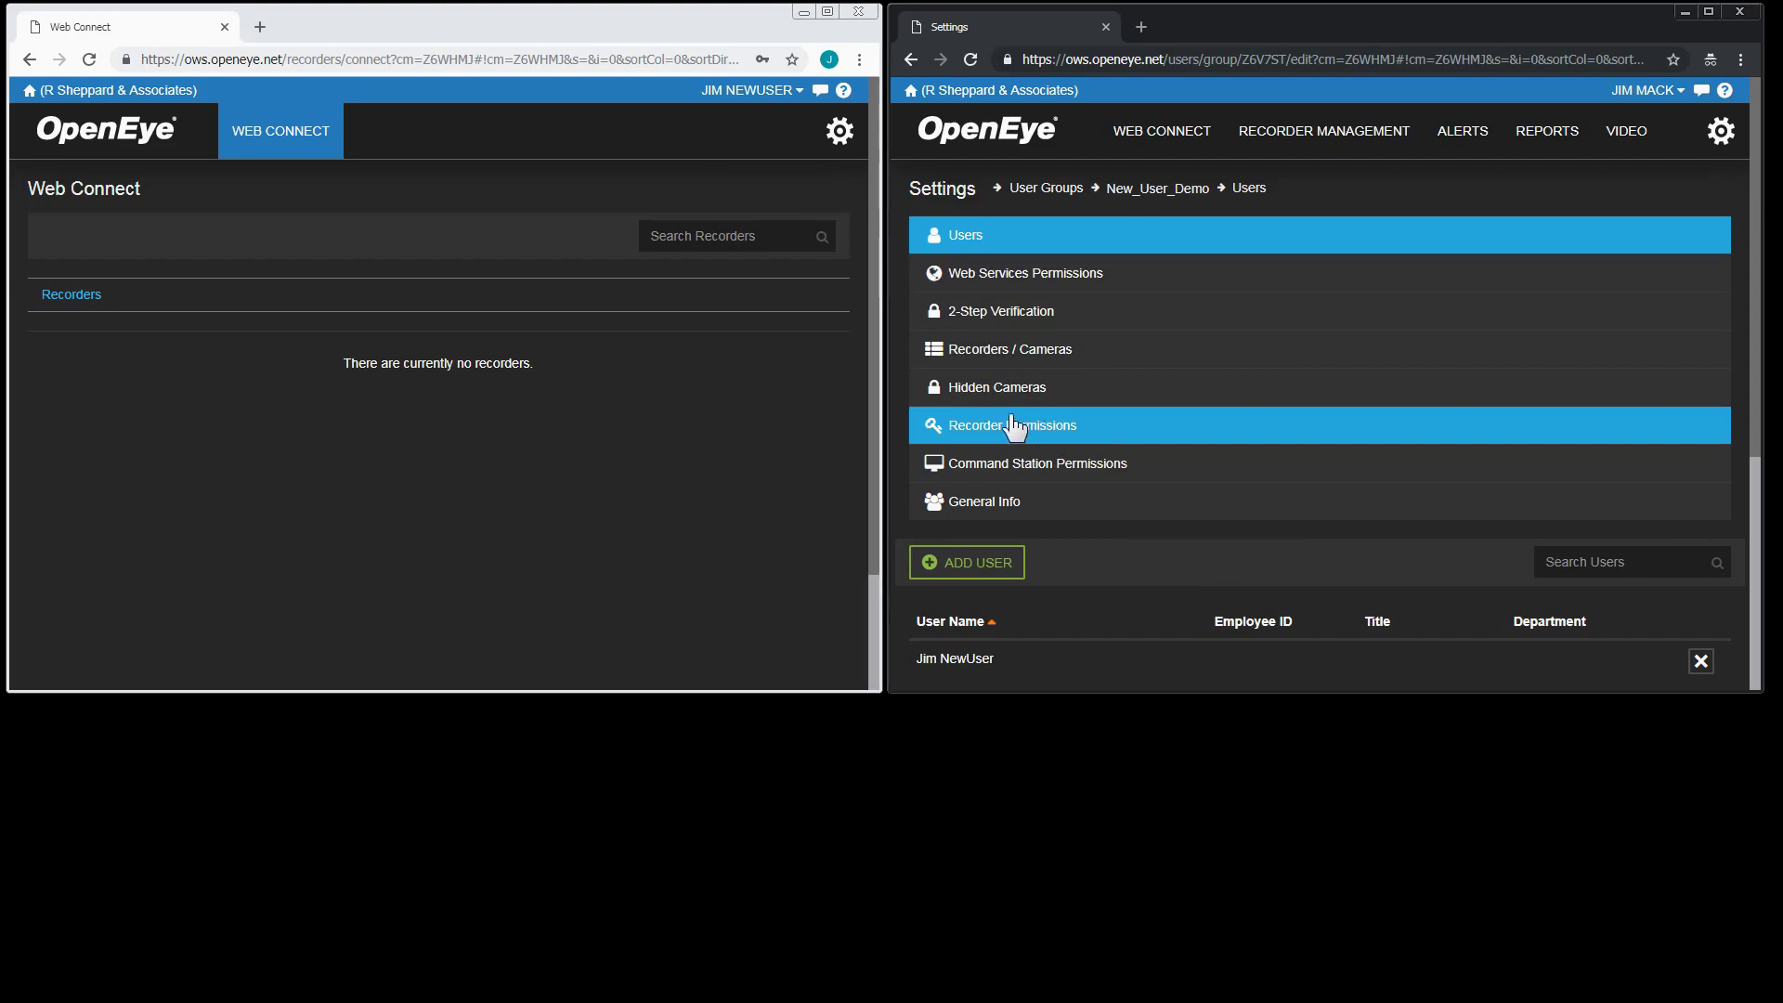
Add recorder Site # 2321 (Liberty Lake Security Server) to the New_User_Demo group and refresh the new user's recorder list.
{"action": "left_click", "coordinate": [986, 357]}
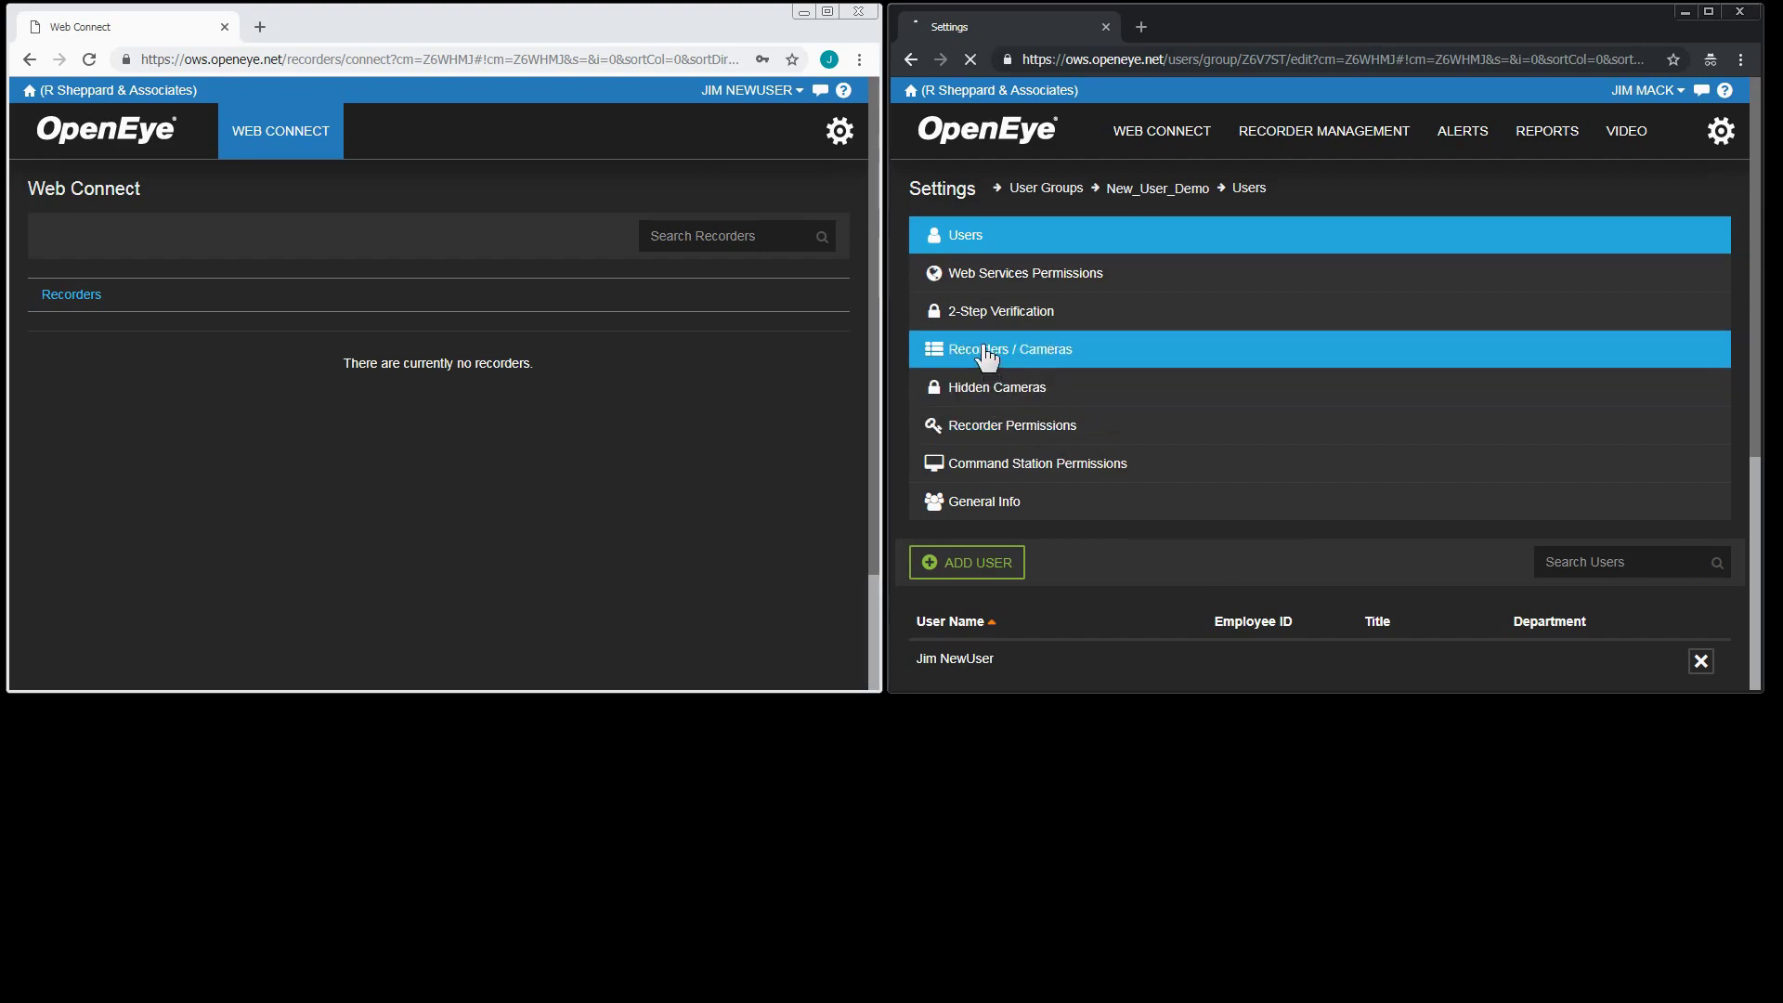
{"action": "scroll", "coordinate": [1124, 412], "scroll_direction": "down", "scroll_amount": 1}
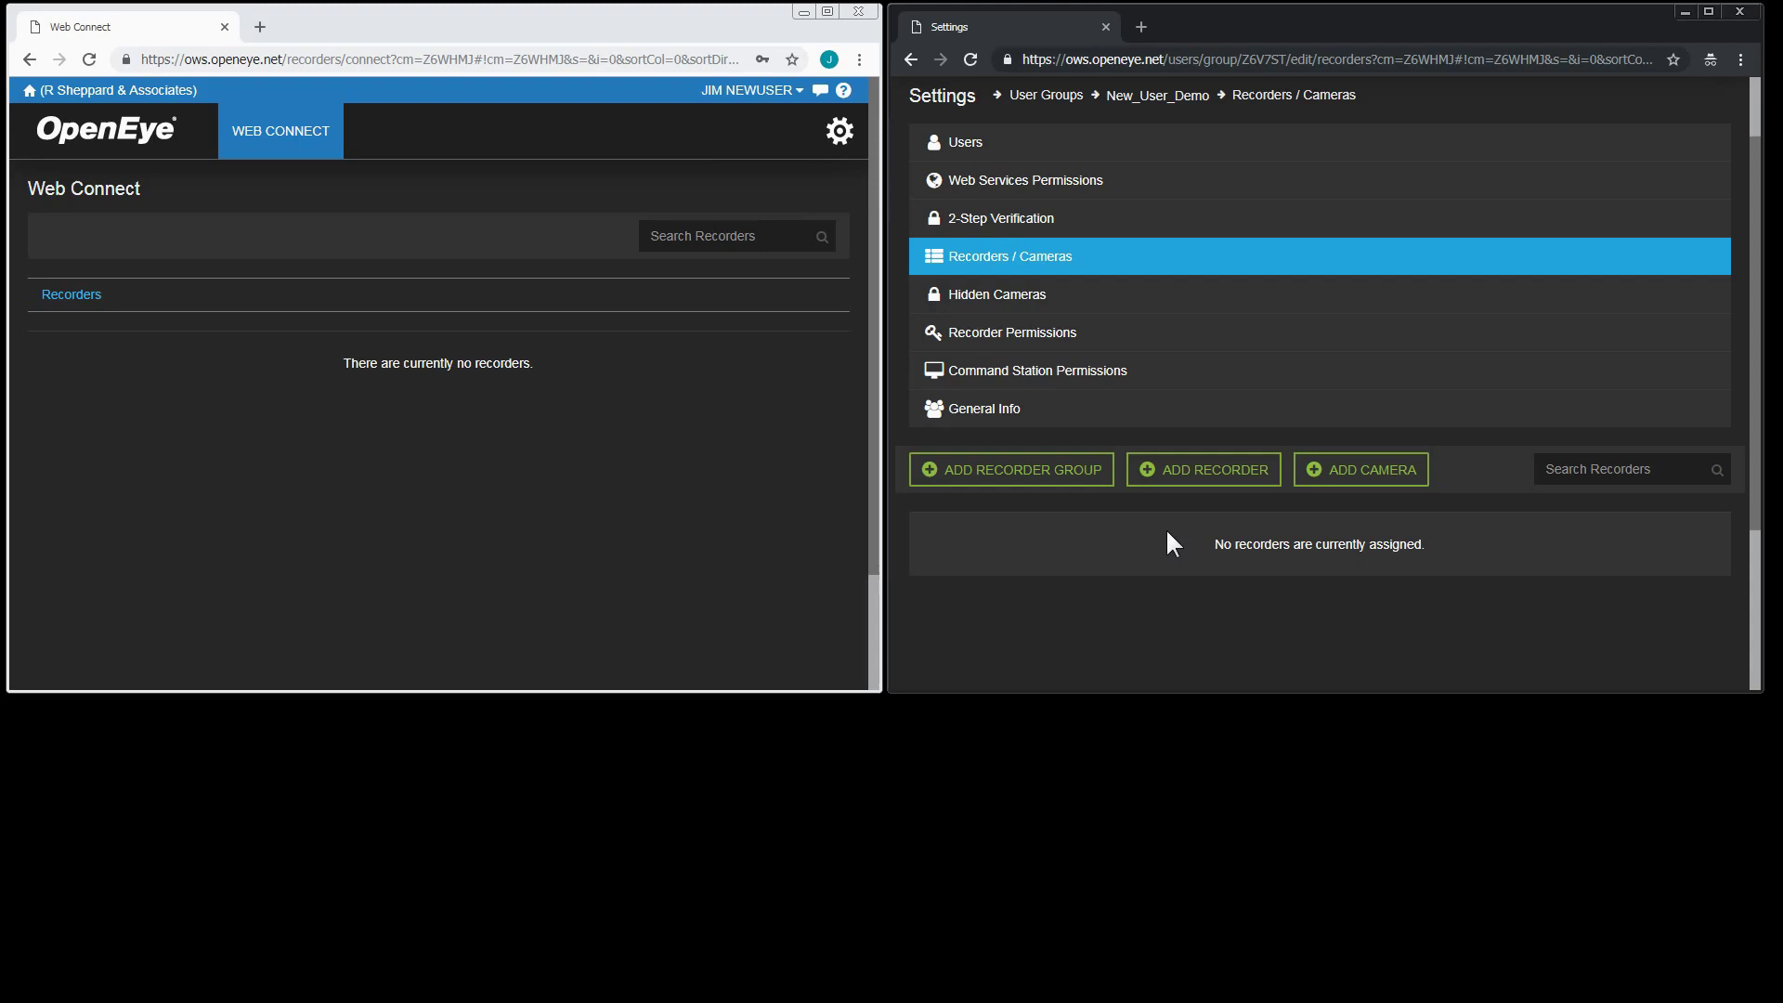
{"action": "left_click", "coordinate": [1215, 474]}
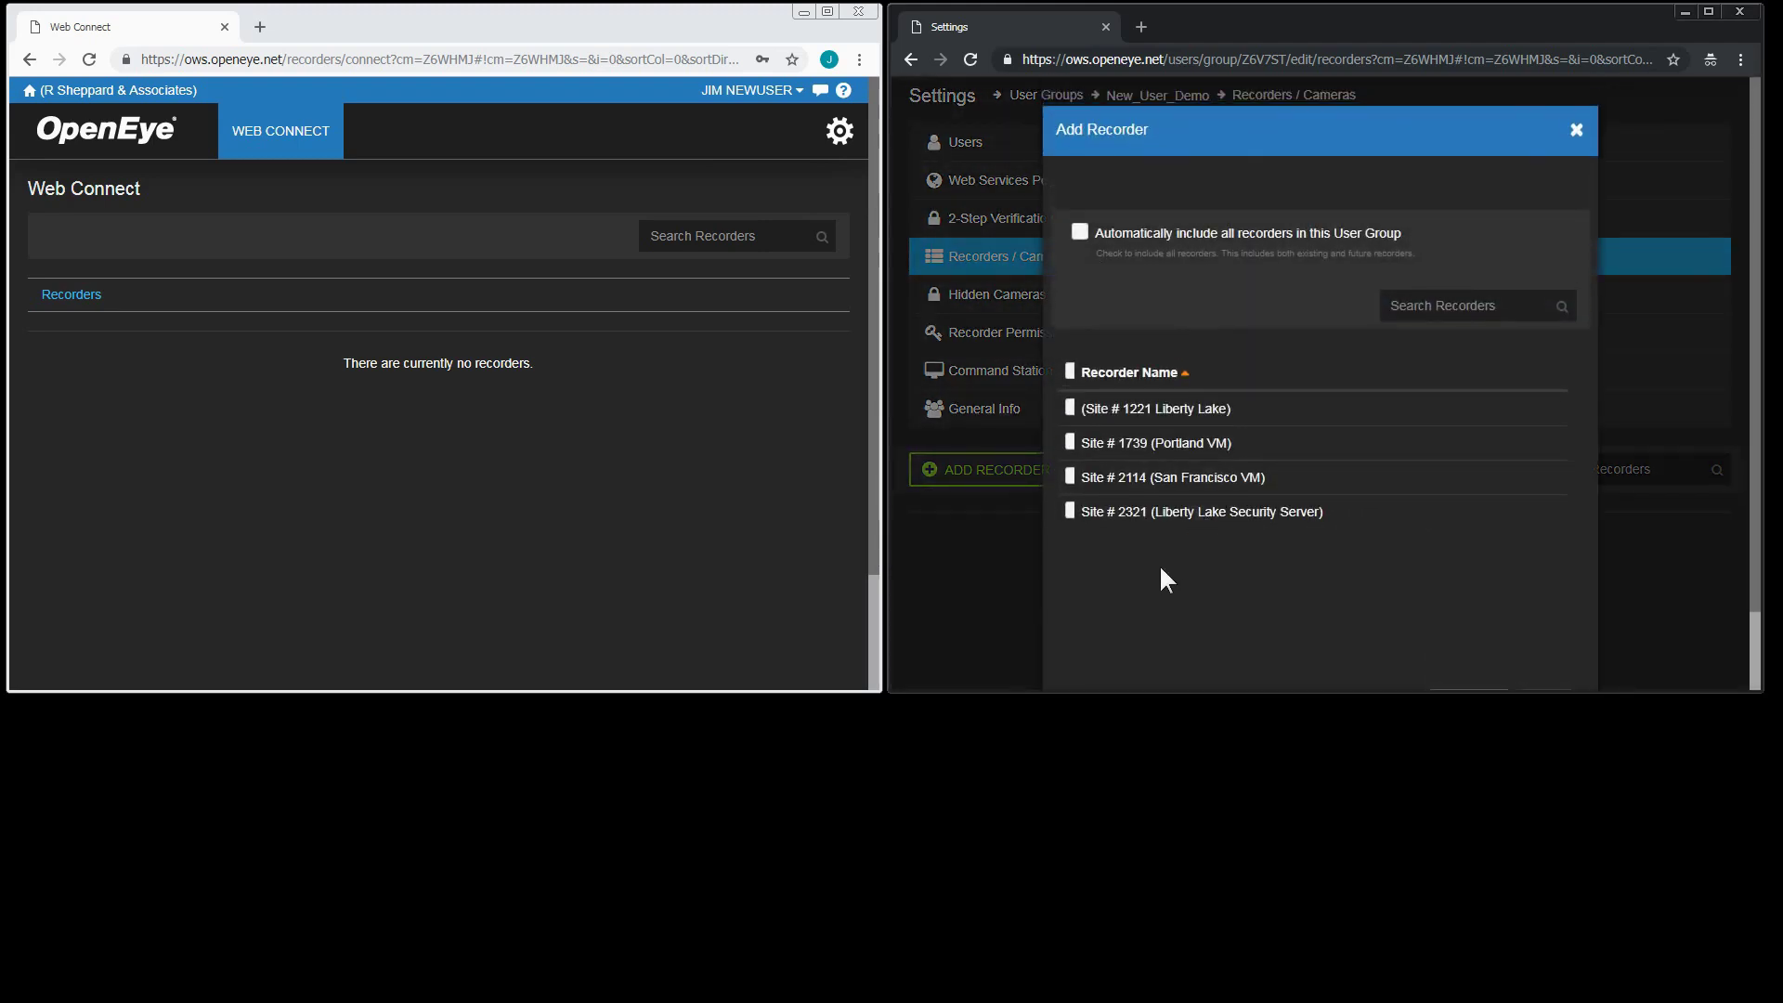
{"action": "left_click", "coordinate": [1069, 510]}
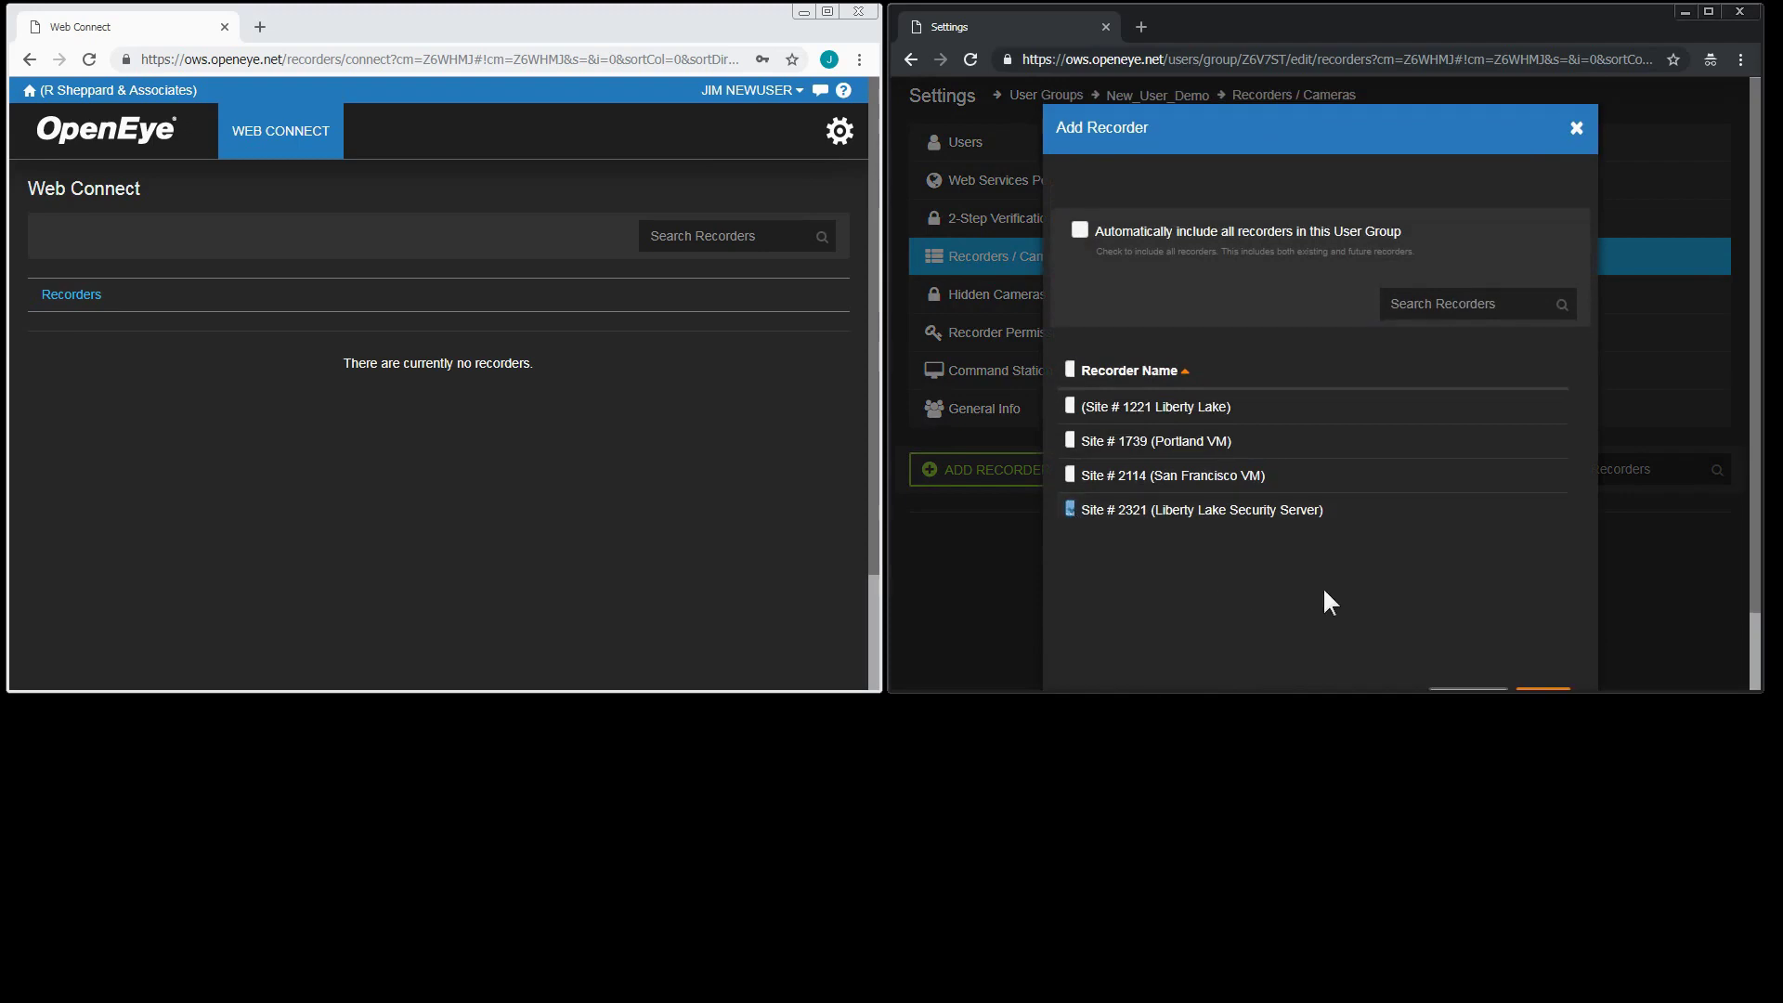
{"action": "scroll", "coordinate": [1330, 604], "scroll_direction": "down", "scroll_amount": 1}
{"action": "left_click", "coordinate": [1544, 618]}
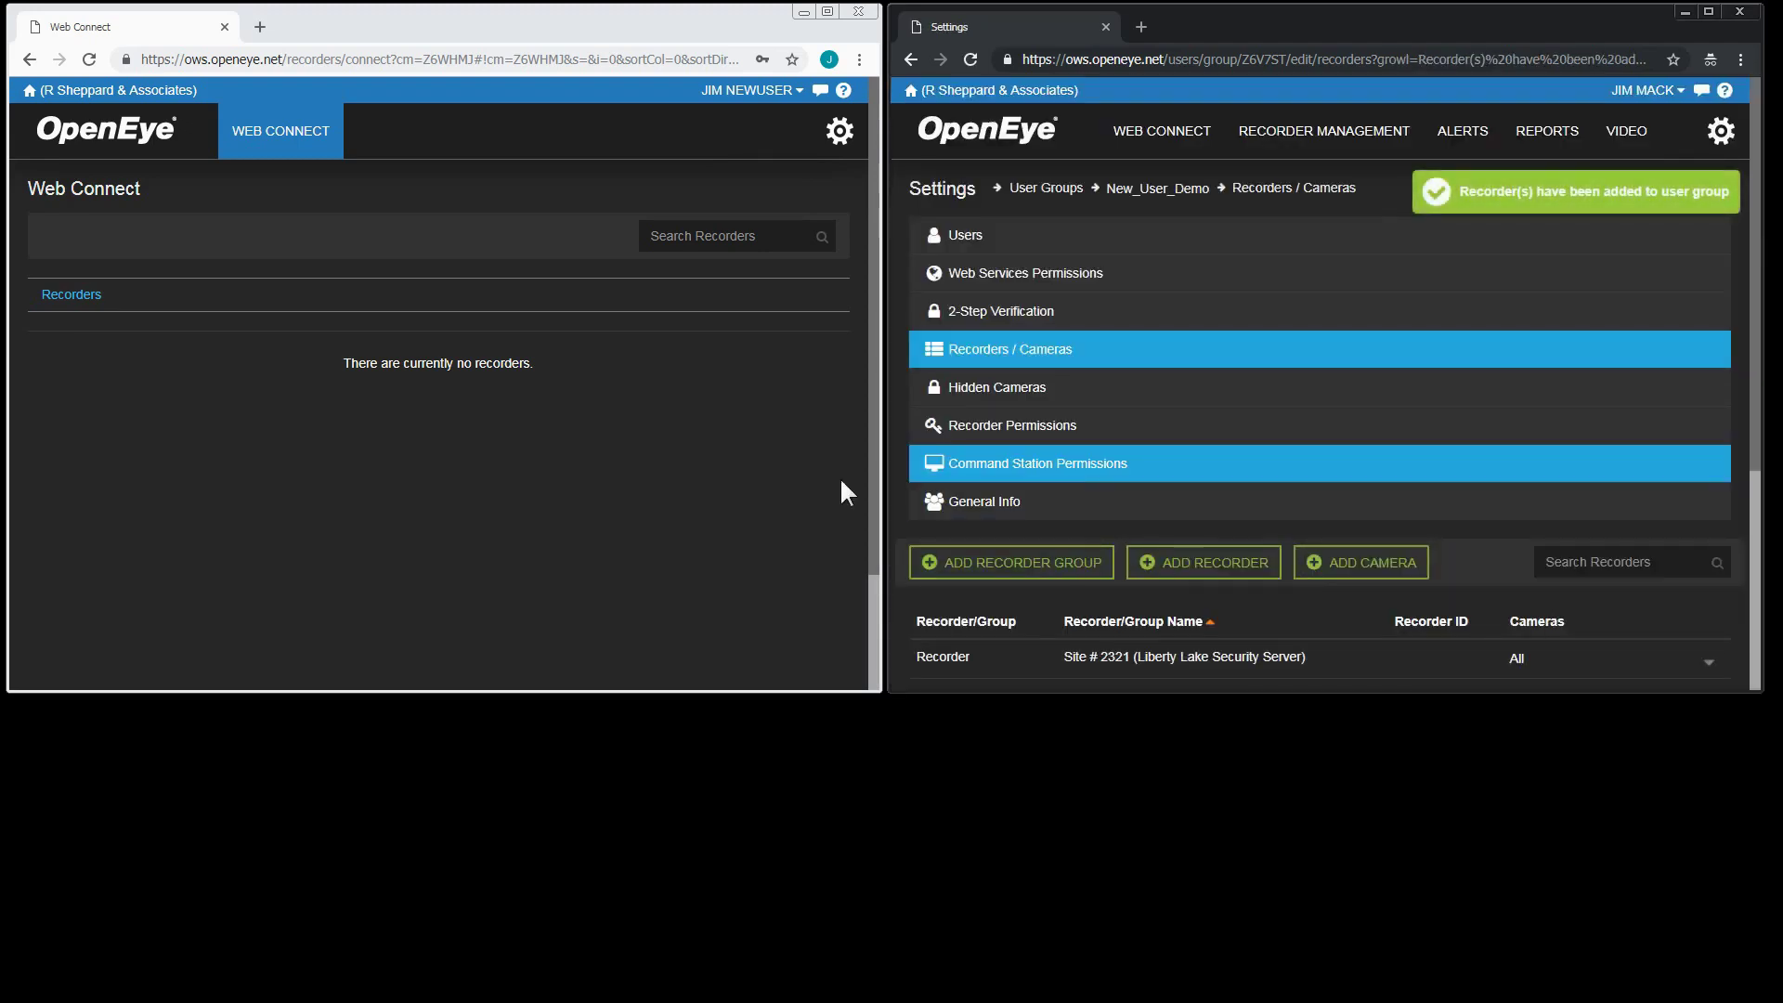
{"action": "left_click", "coordinate": [89, 58]}
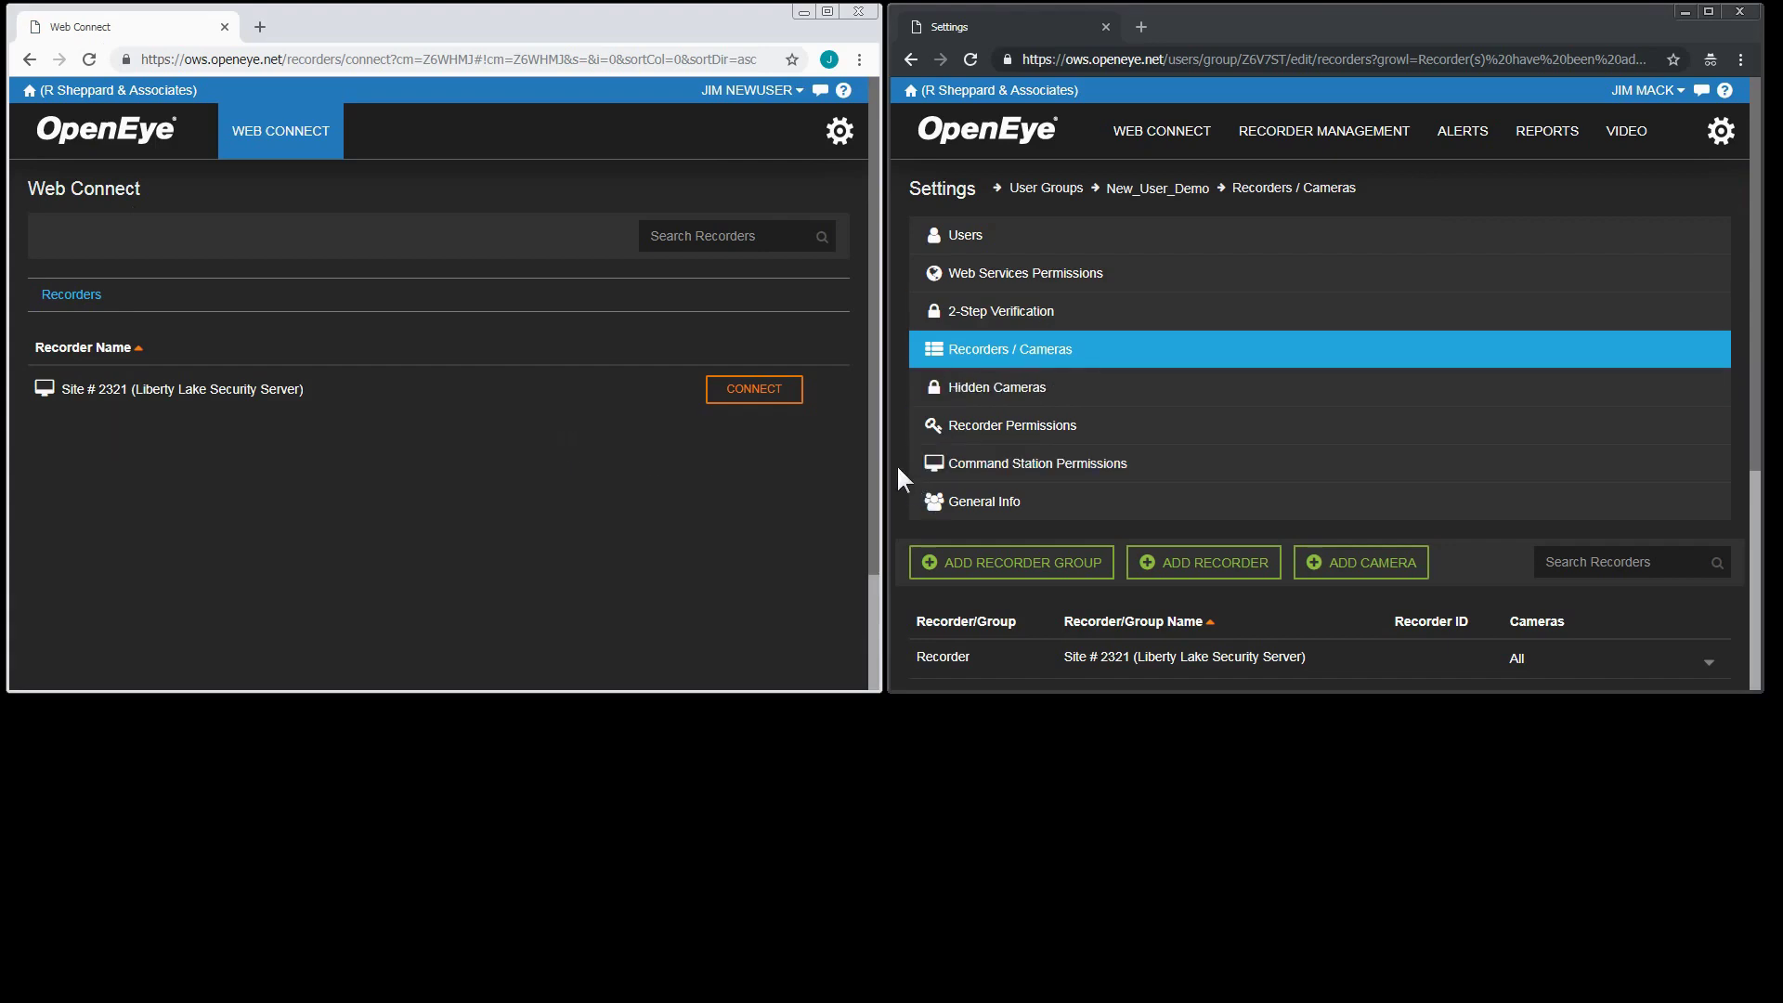
Add recorders Site # 1221, Site # 1739 and Site # 2114 to the user group and refresh the new user's recorder list.
{"action": "left_click", "coordinate": [1088, 363]}
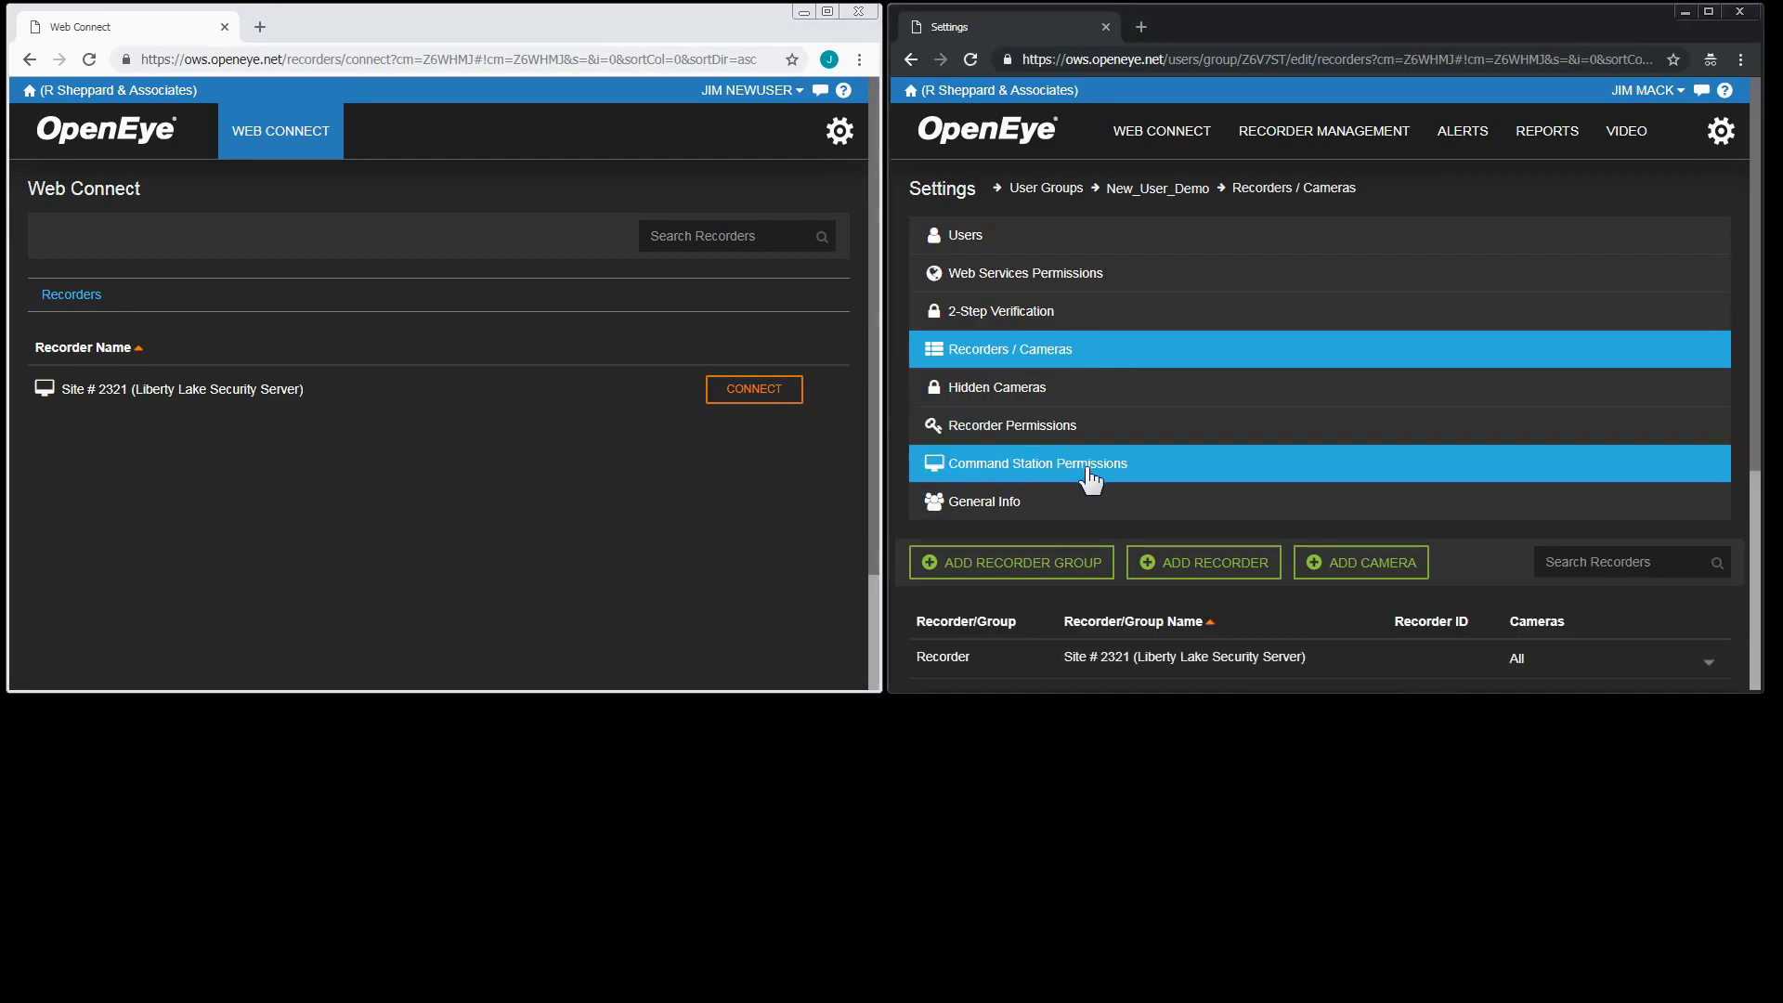
{"action": "left_click", "coordinate": [1222, 568]}
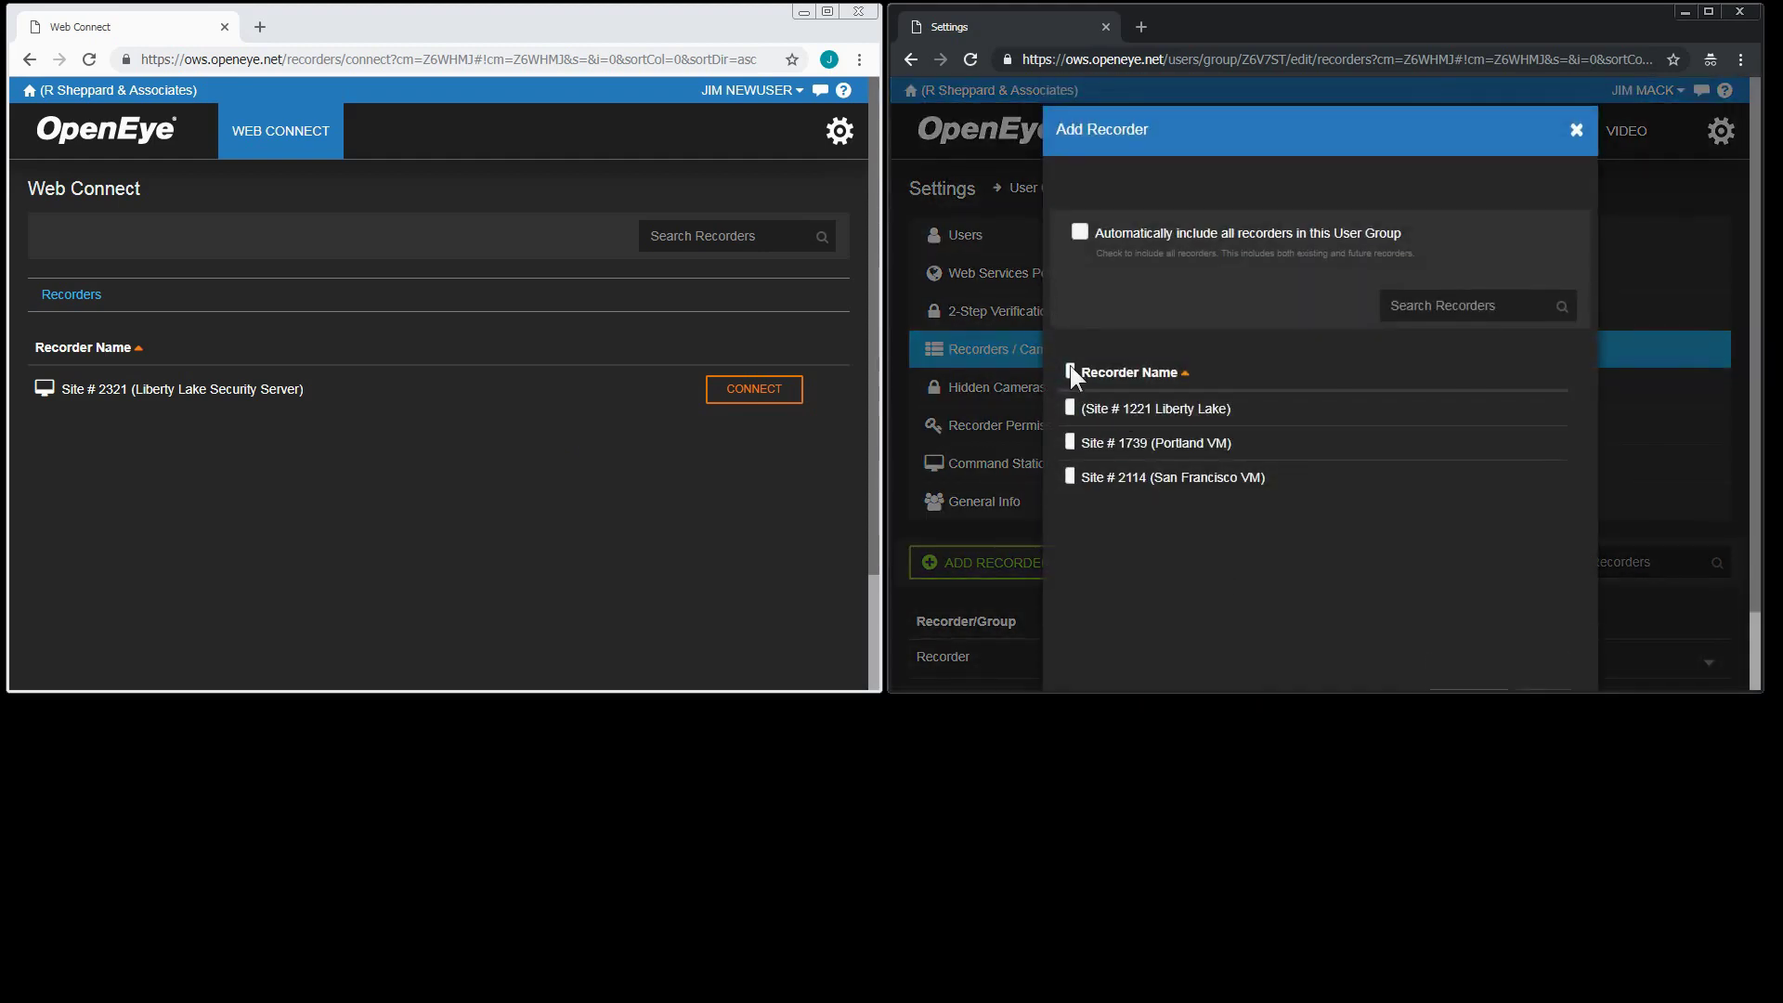
{"action": "left_click", "coordinate": [1070, 408]}
{"action": "left_click", "coordinate": [1070, 442]}
{"action": "left_click", "coordinate": [1070, 477]}
{"action": "scroll", "coordinate": [1258, 571], "scroll_direction": "down", "scroll_amount": 1}
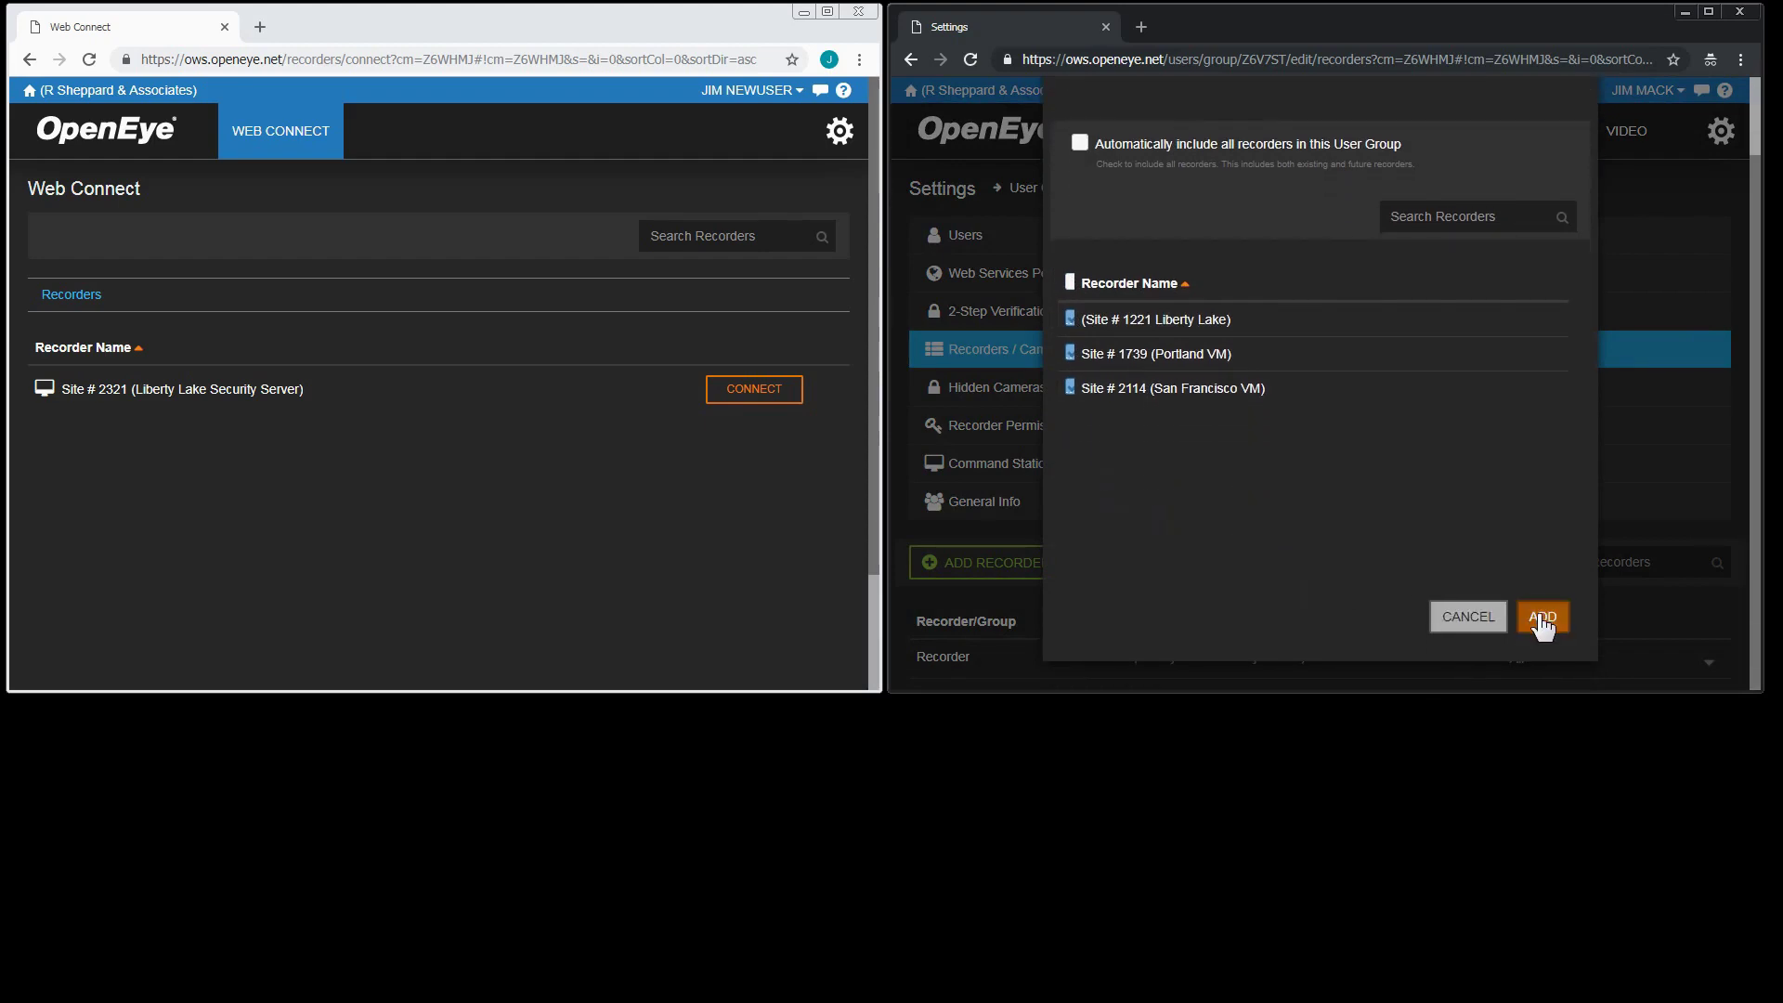
{"action": "left_click", "coordinate": [1542, 619]}
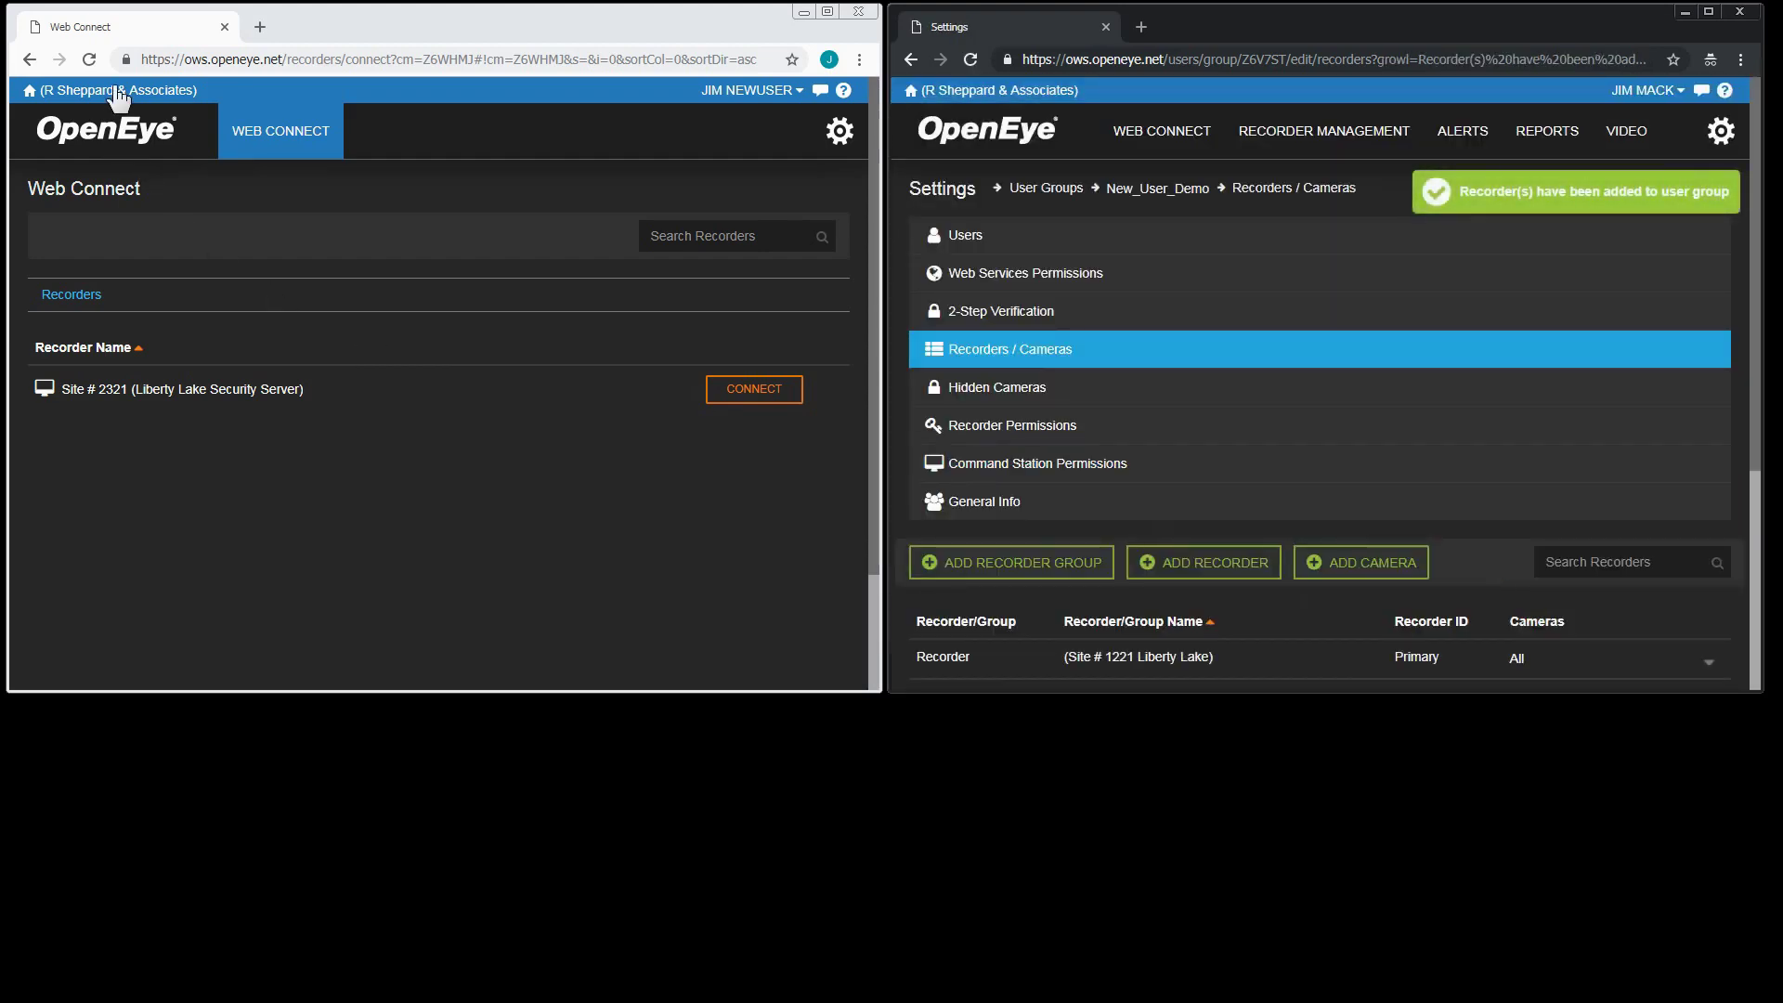
{"action": "left_click", "coordinate": [89, 59]}
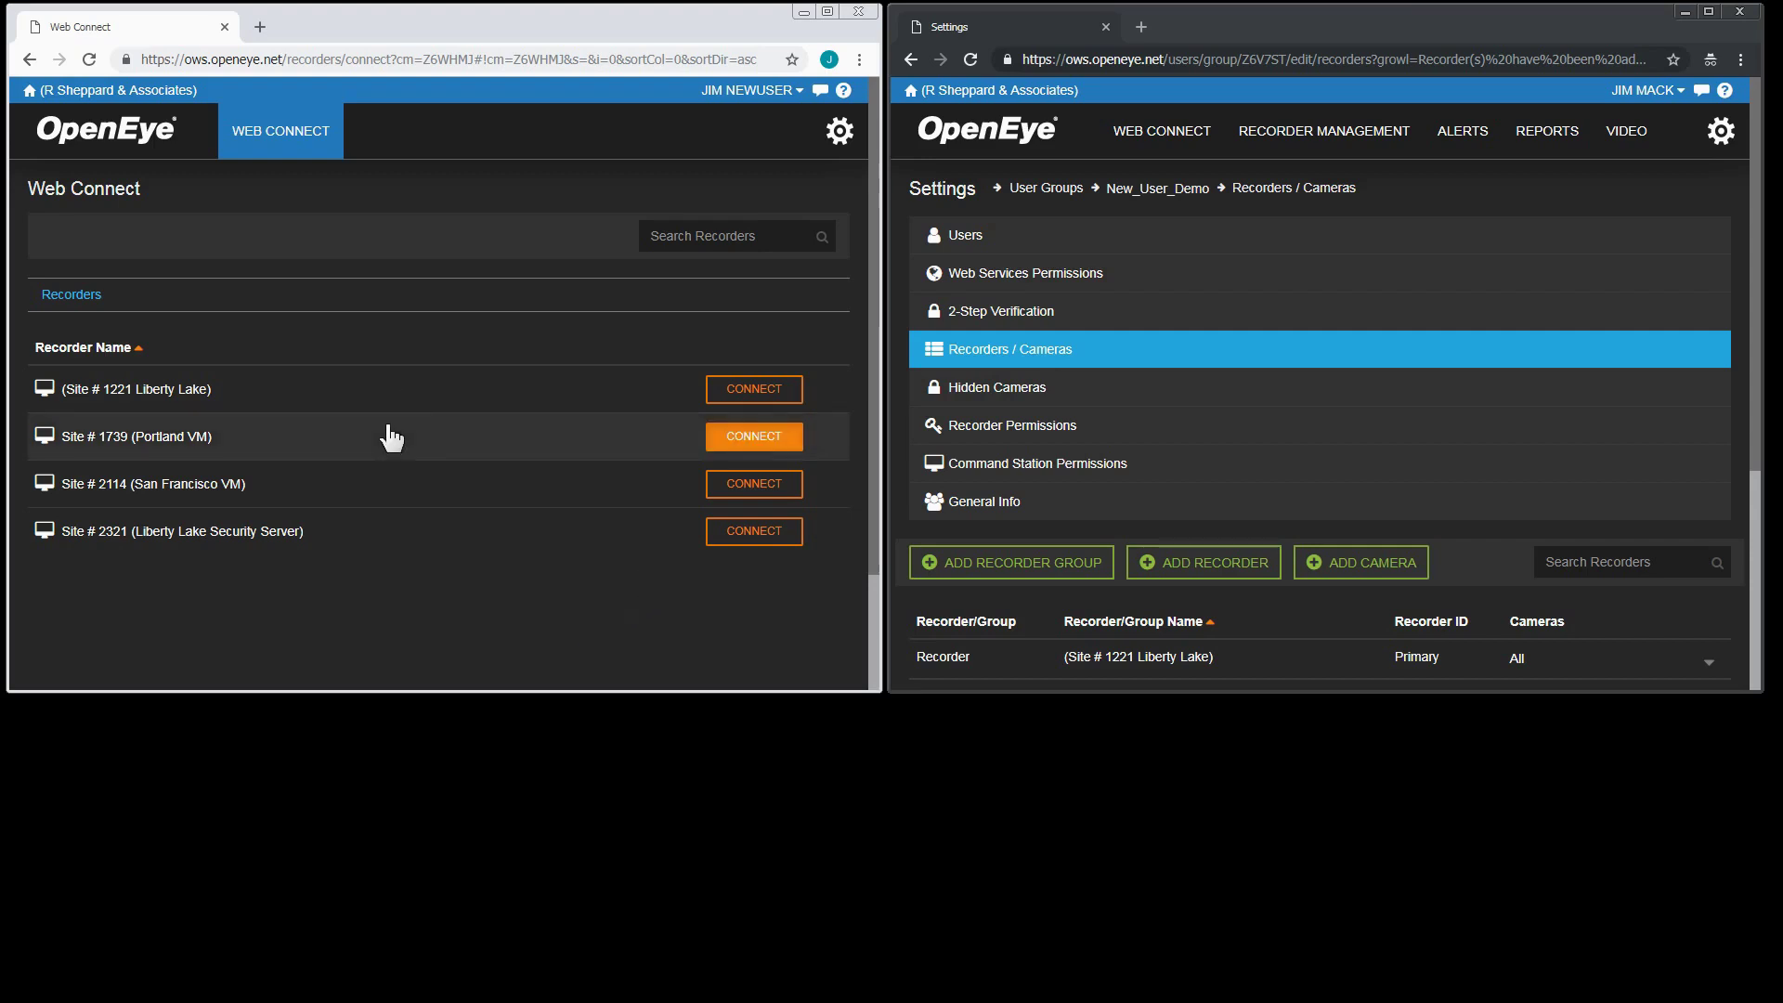
Connect the new user to the Site # 2321 recorder and show its live video in a four-camera grid.
{"action": "left_click", "coordinate": [742, 542]}
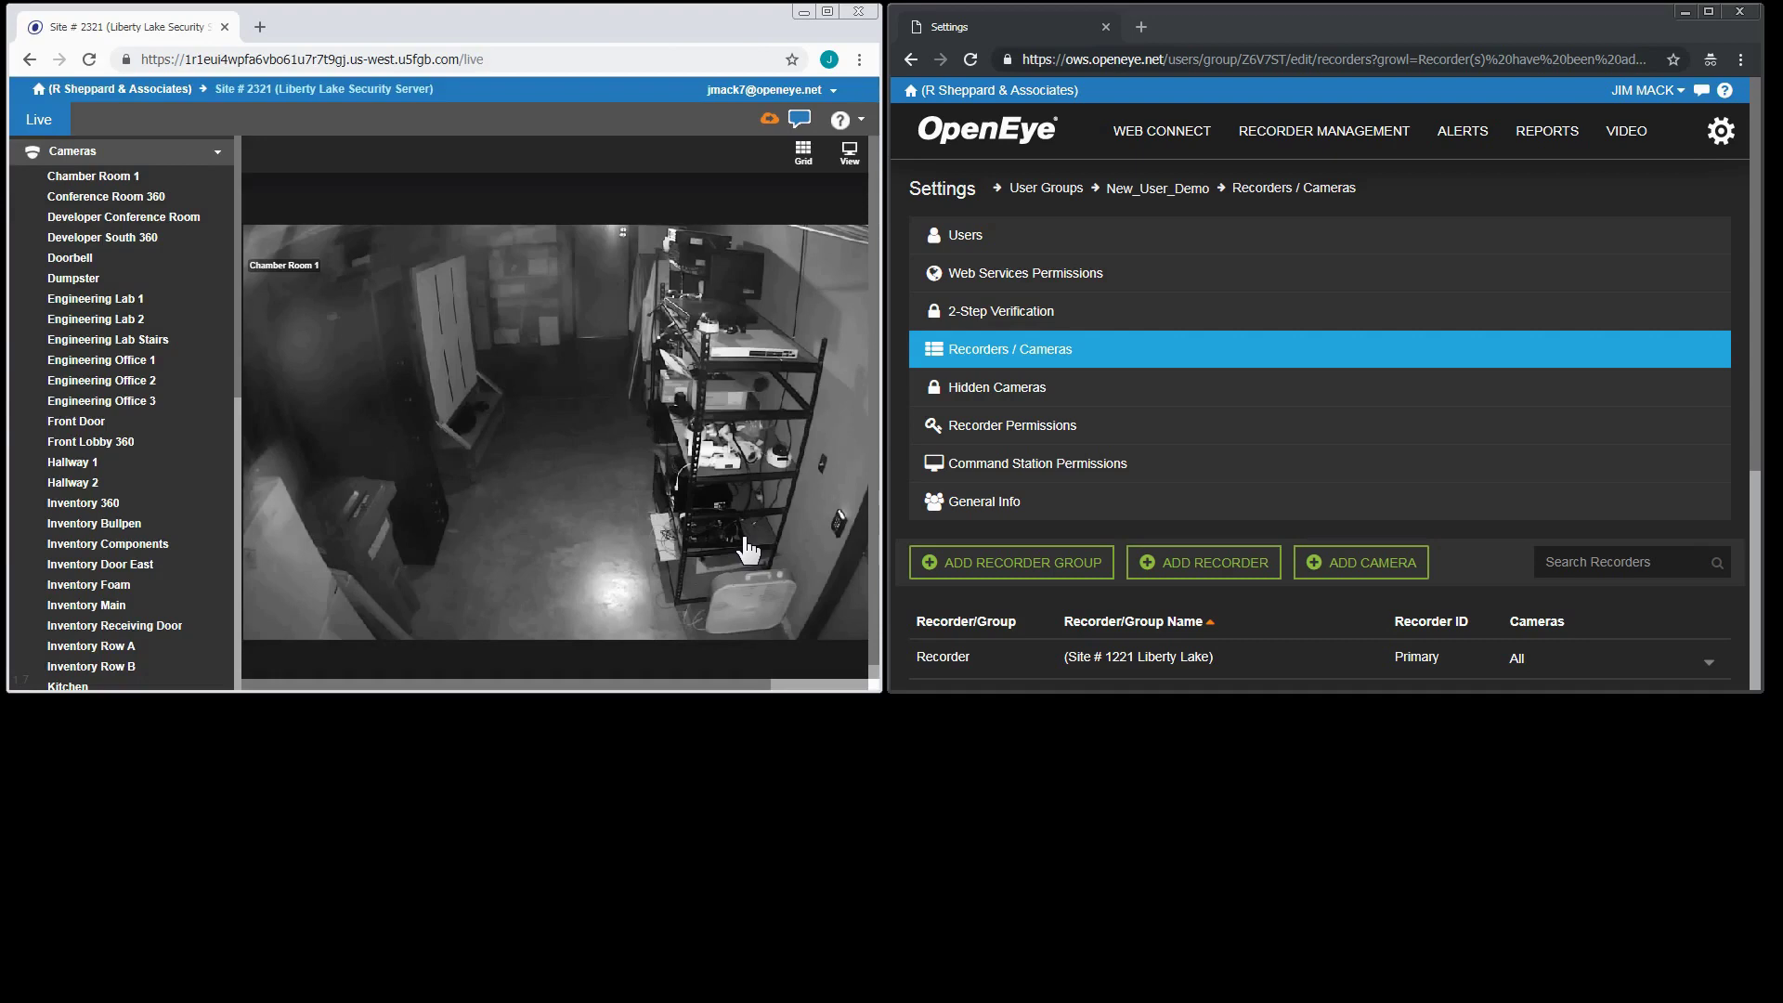
{"action": "left_click", "coordinate": [804, 160]}
{"action": "left_click", "coordinate": [773, 230]}
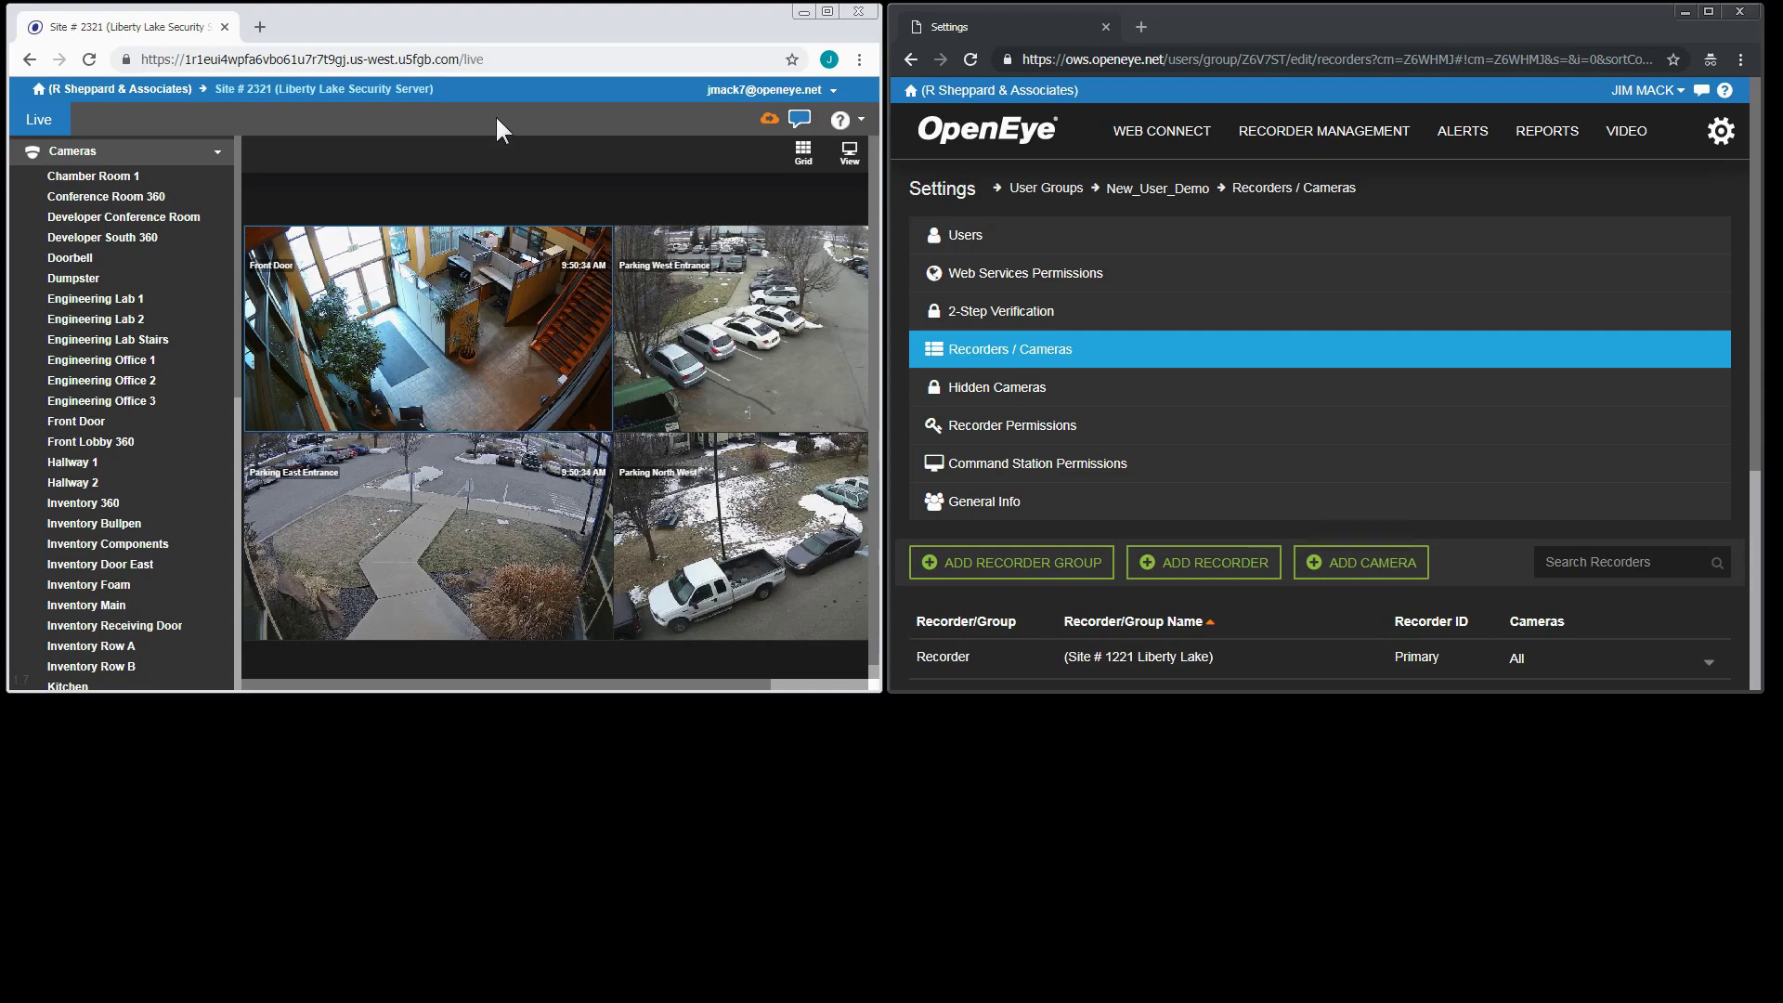
Grant the New_User_Demo group the View Recorded Video and Export Video recorder permissions and save them.
{"action": "left_click", "coordinate": [1011, 427]}
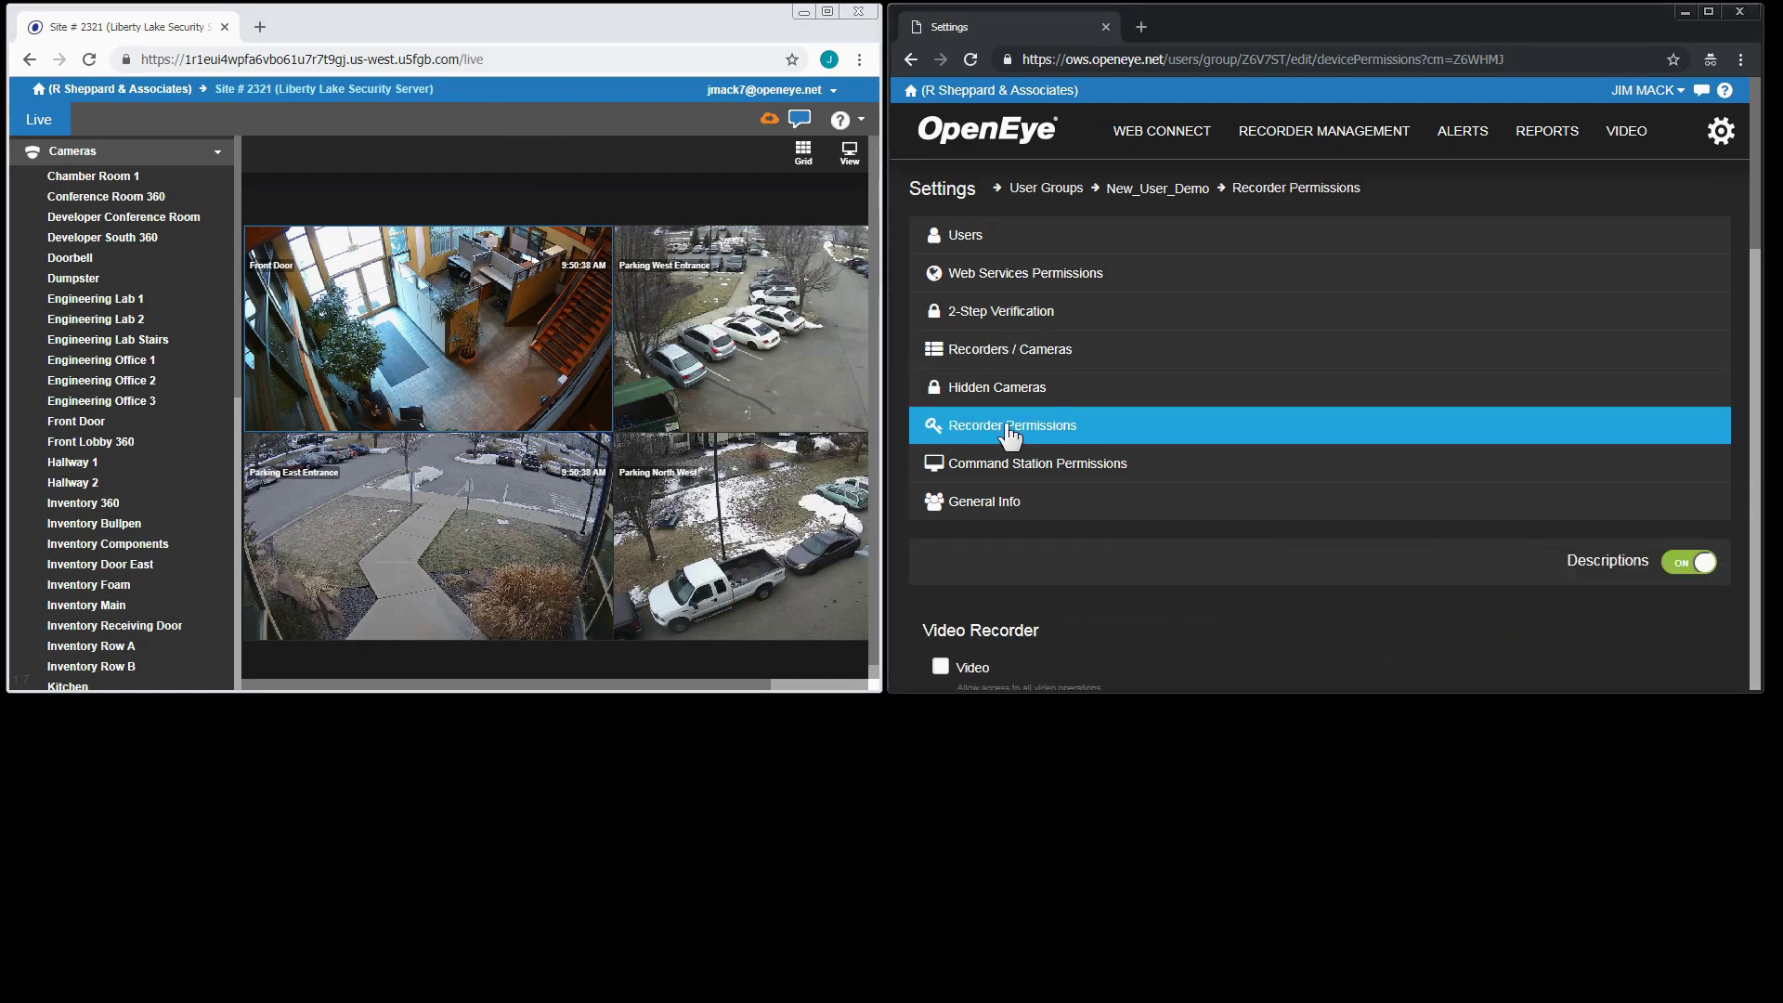
{"action": "scroll", "coordinate": [1010, 432], "scroll_direction": "down", "scroll_amount": 3}
{"action": "scroll", "coordinate": [1010, 432], "scroll_direction": "down", "scroll_amount": 2}
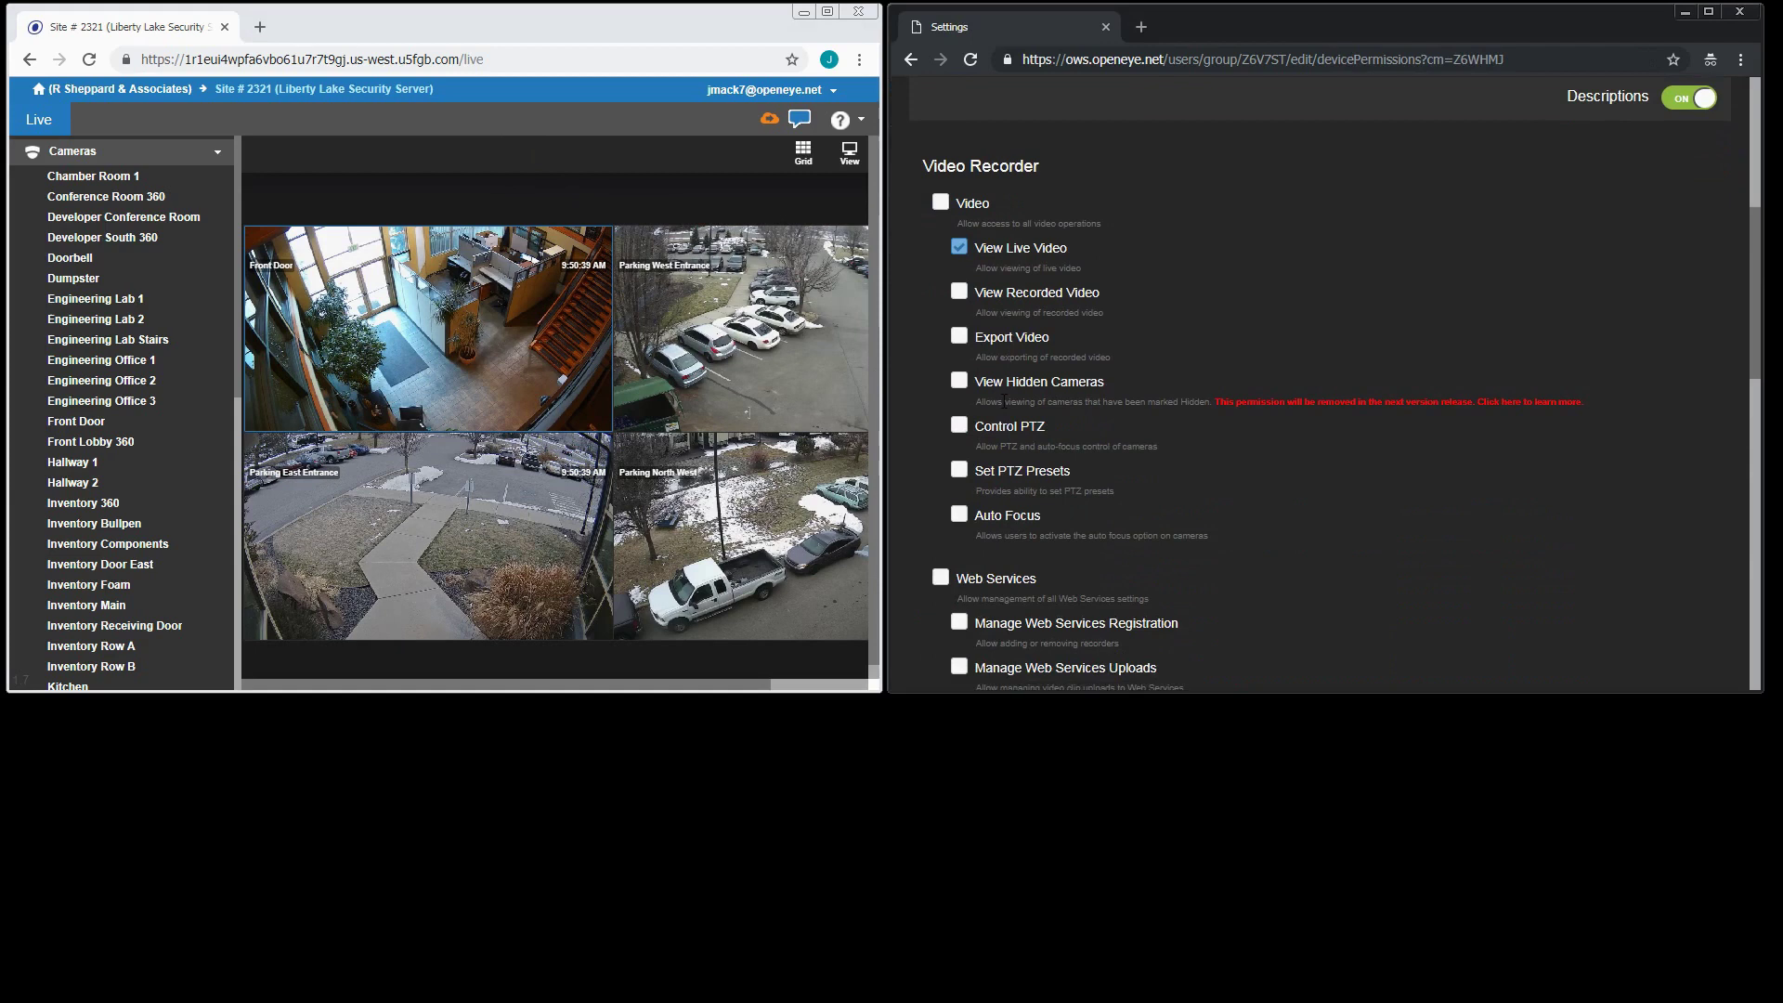
{"action": "left_click", "coordinate": [959, 291]}
{"action": "left_click", "coordinate": [959, 335]}
{"action": "scroll", "coordinate": [1346, 505], "scroll_direction": "down", "scroll_amount": 12}
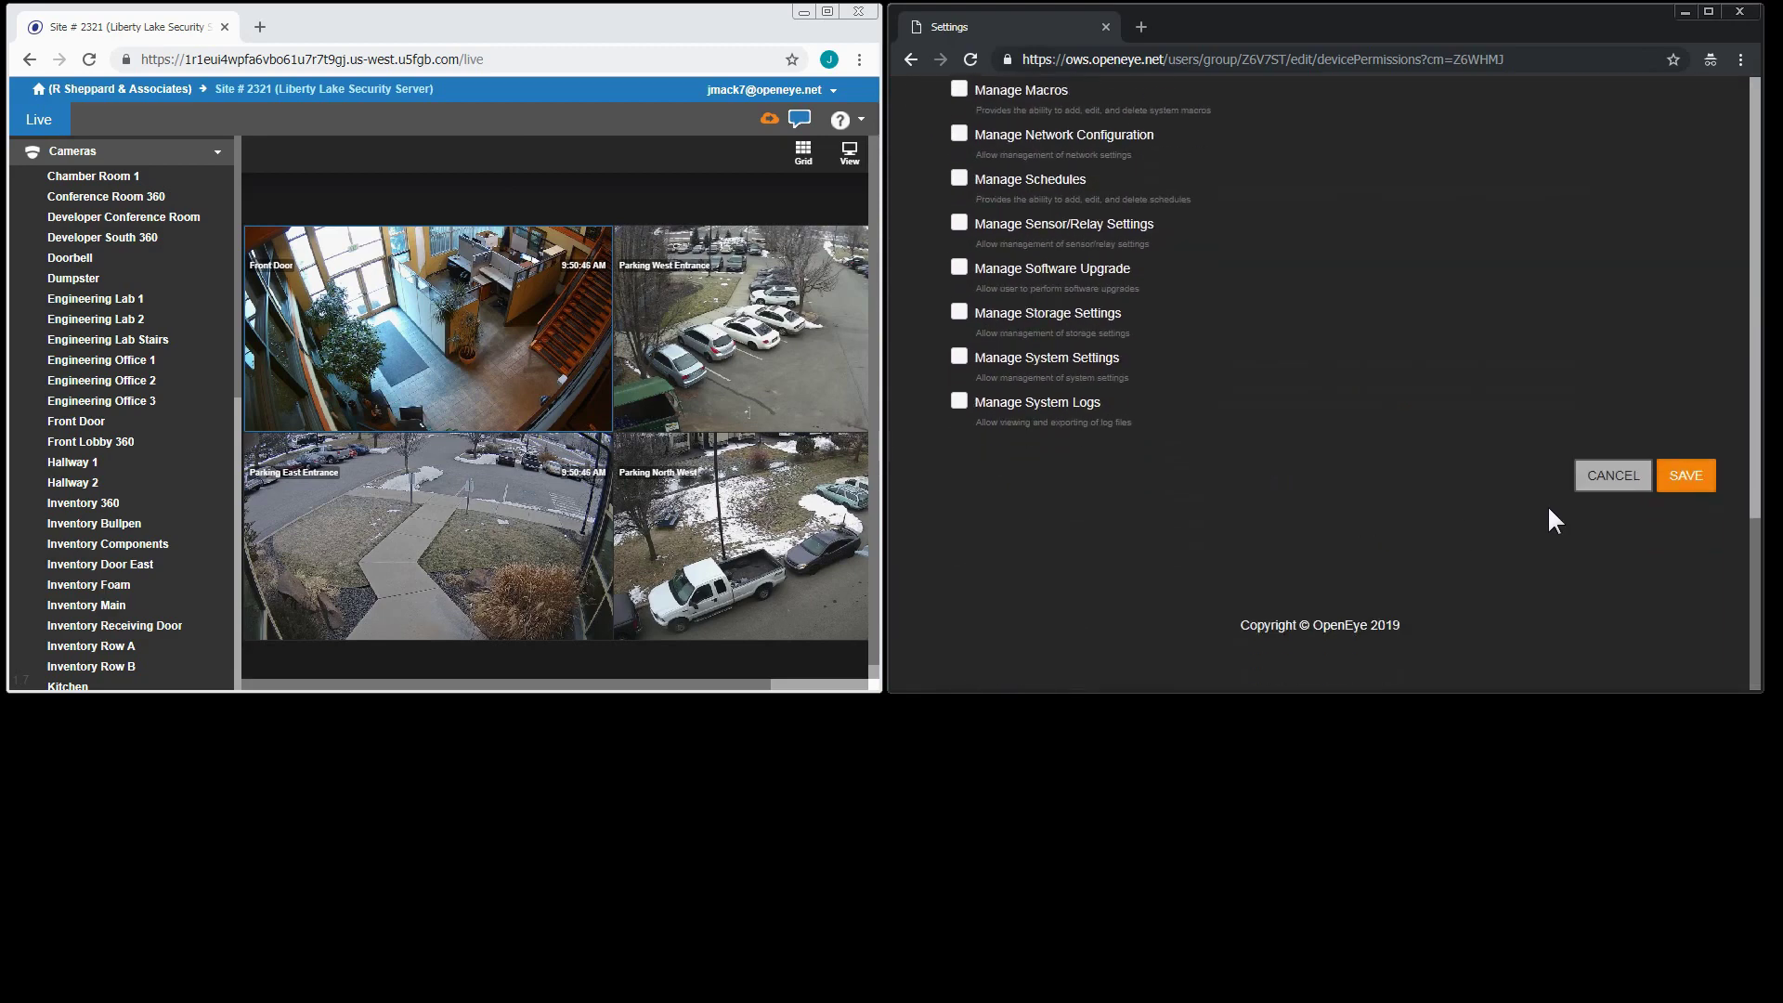
{"action": "left_click", "coordinate": [1703, 487]}
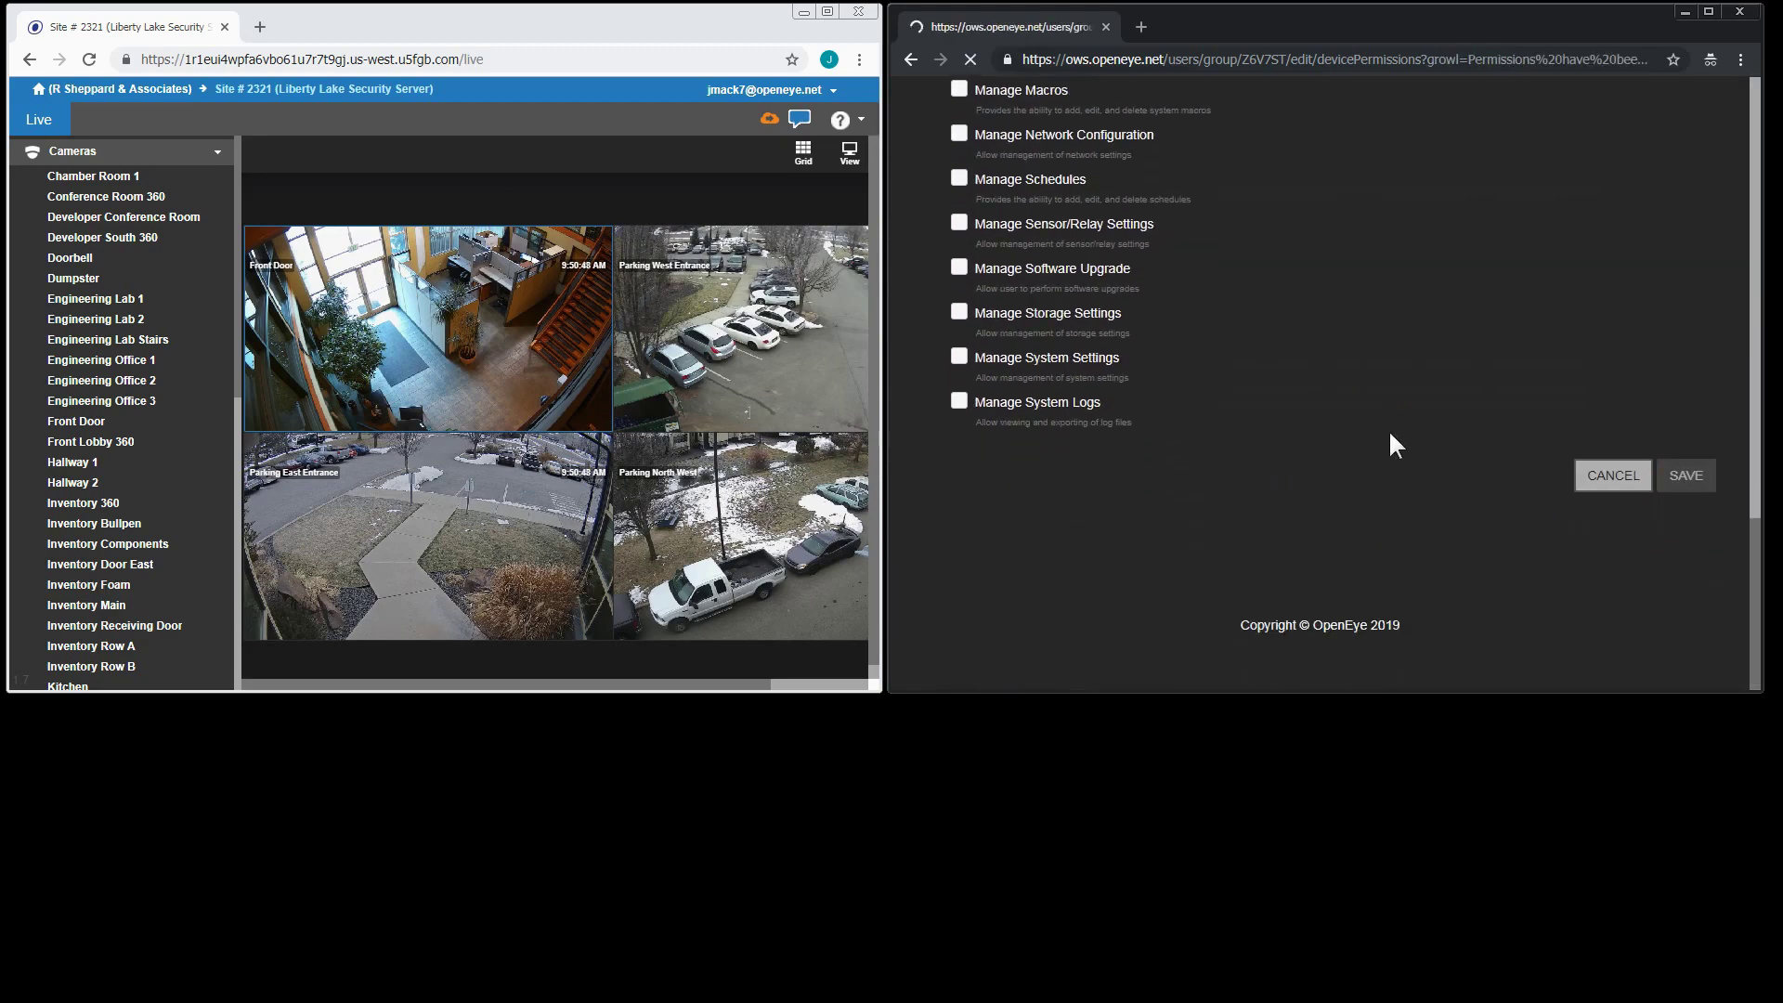
Reconnect the new user to Site # 2321, check recorded video in Search, and return to the recorder list.
{"action": "left_click", "coordinate": [114, 88]}
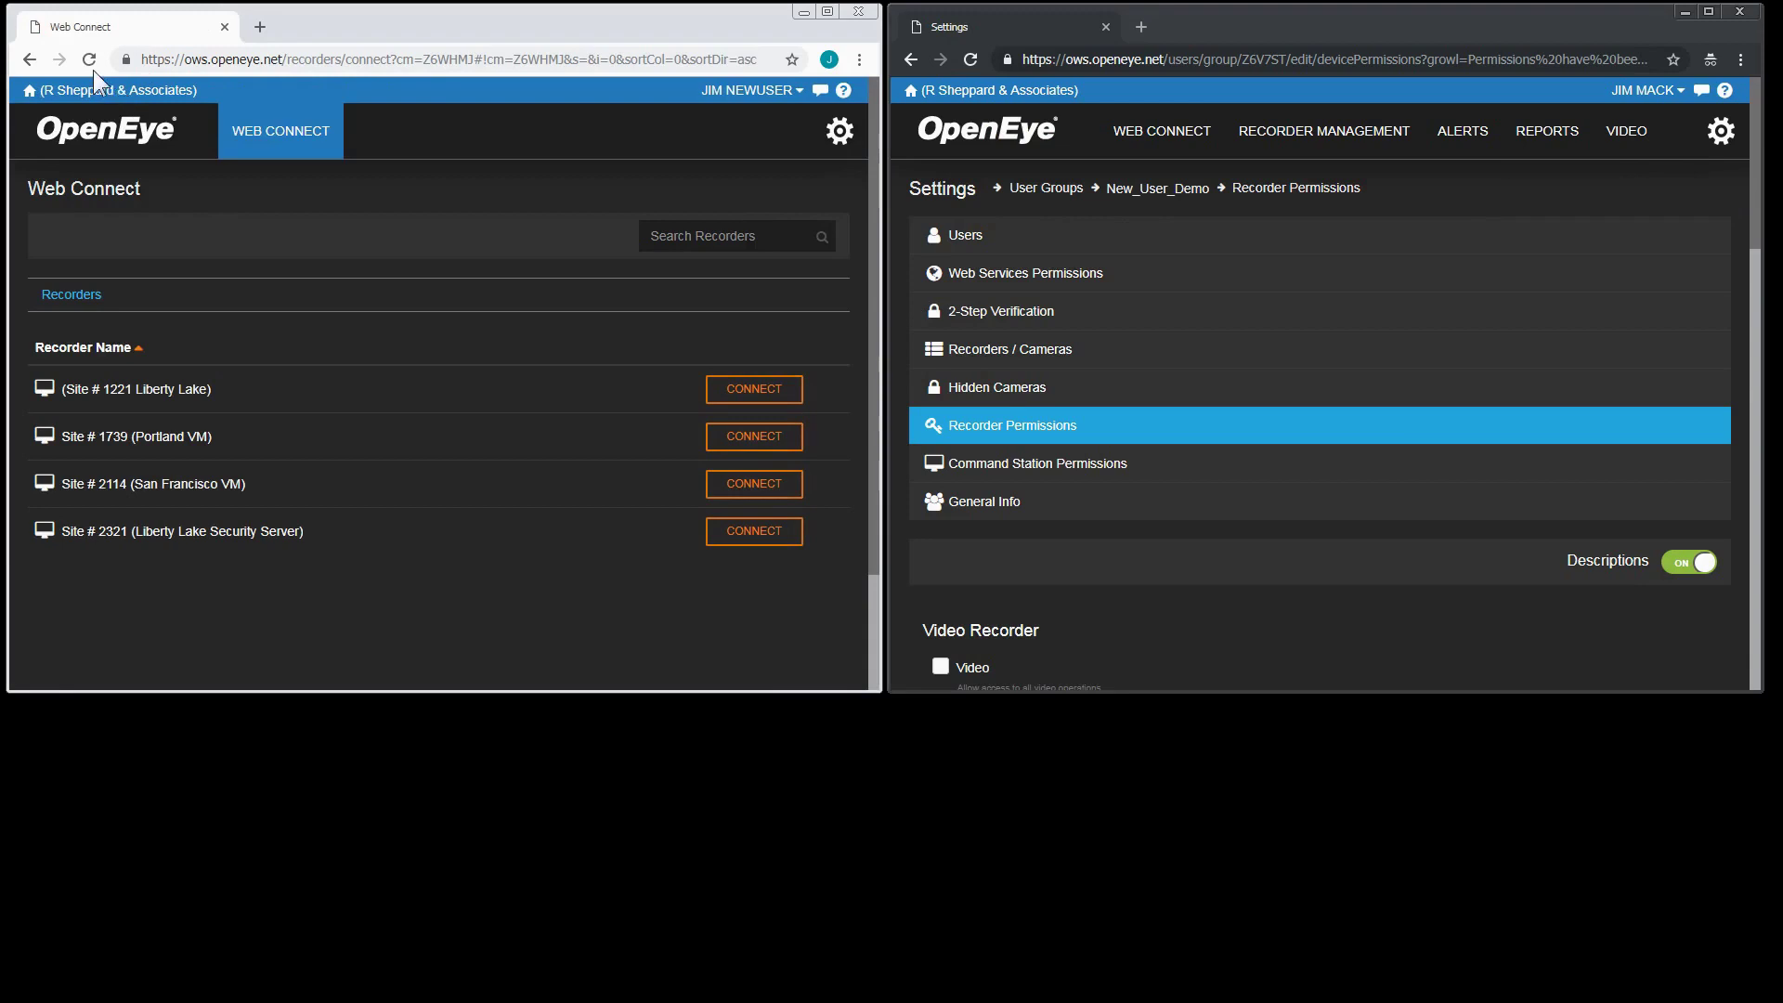
{"action": "left_click", "coordinate": [88, 59]}
{"action": "left_click", "coordinate": [749, 535]}
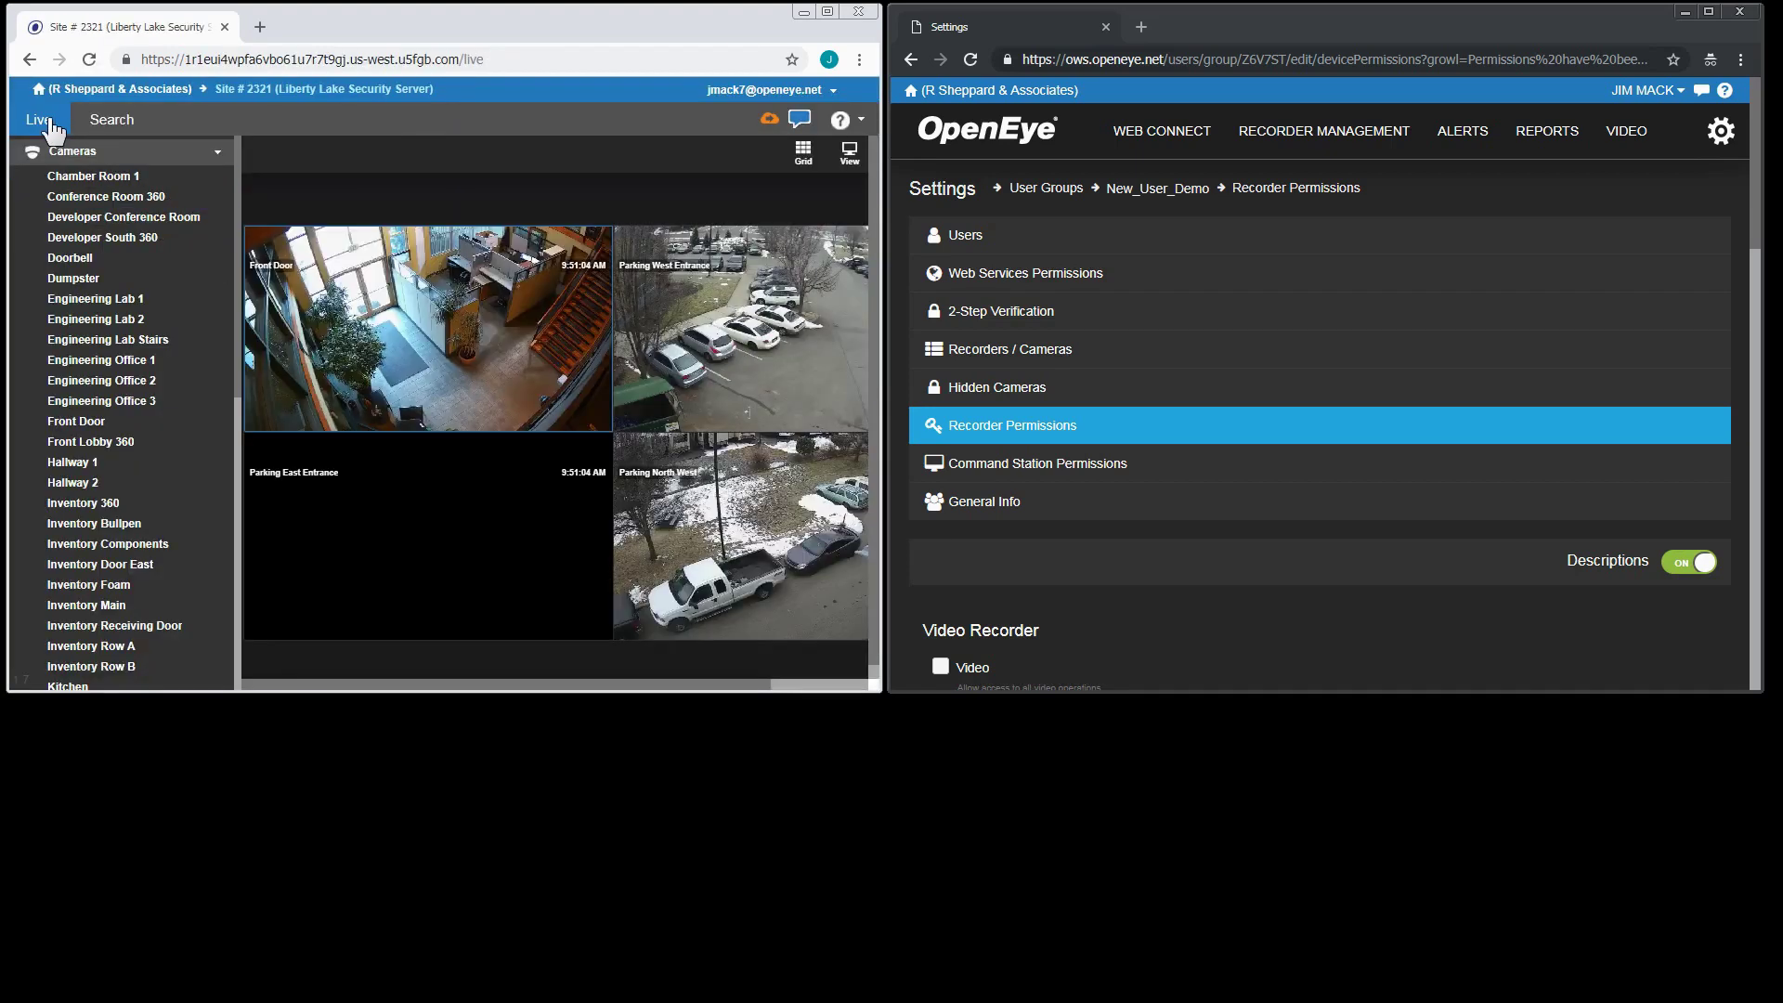
{"action": "left_click", "coordinate": [122, 126]}
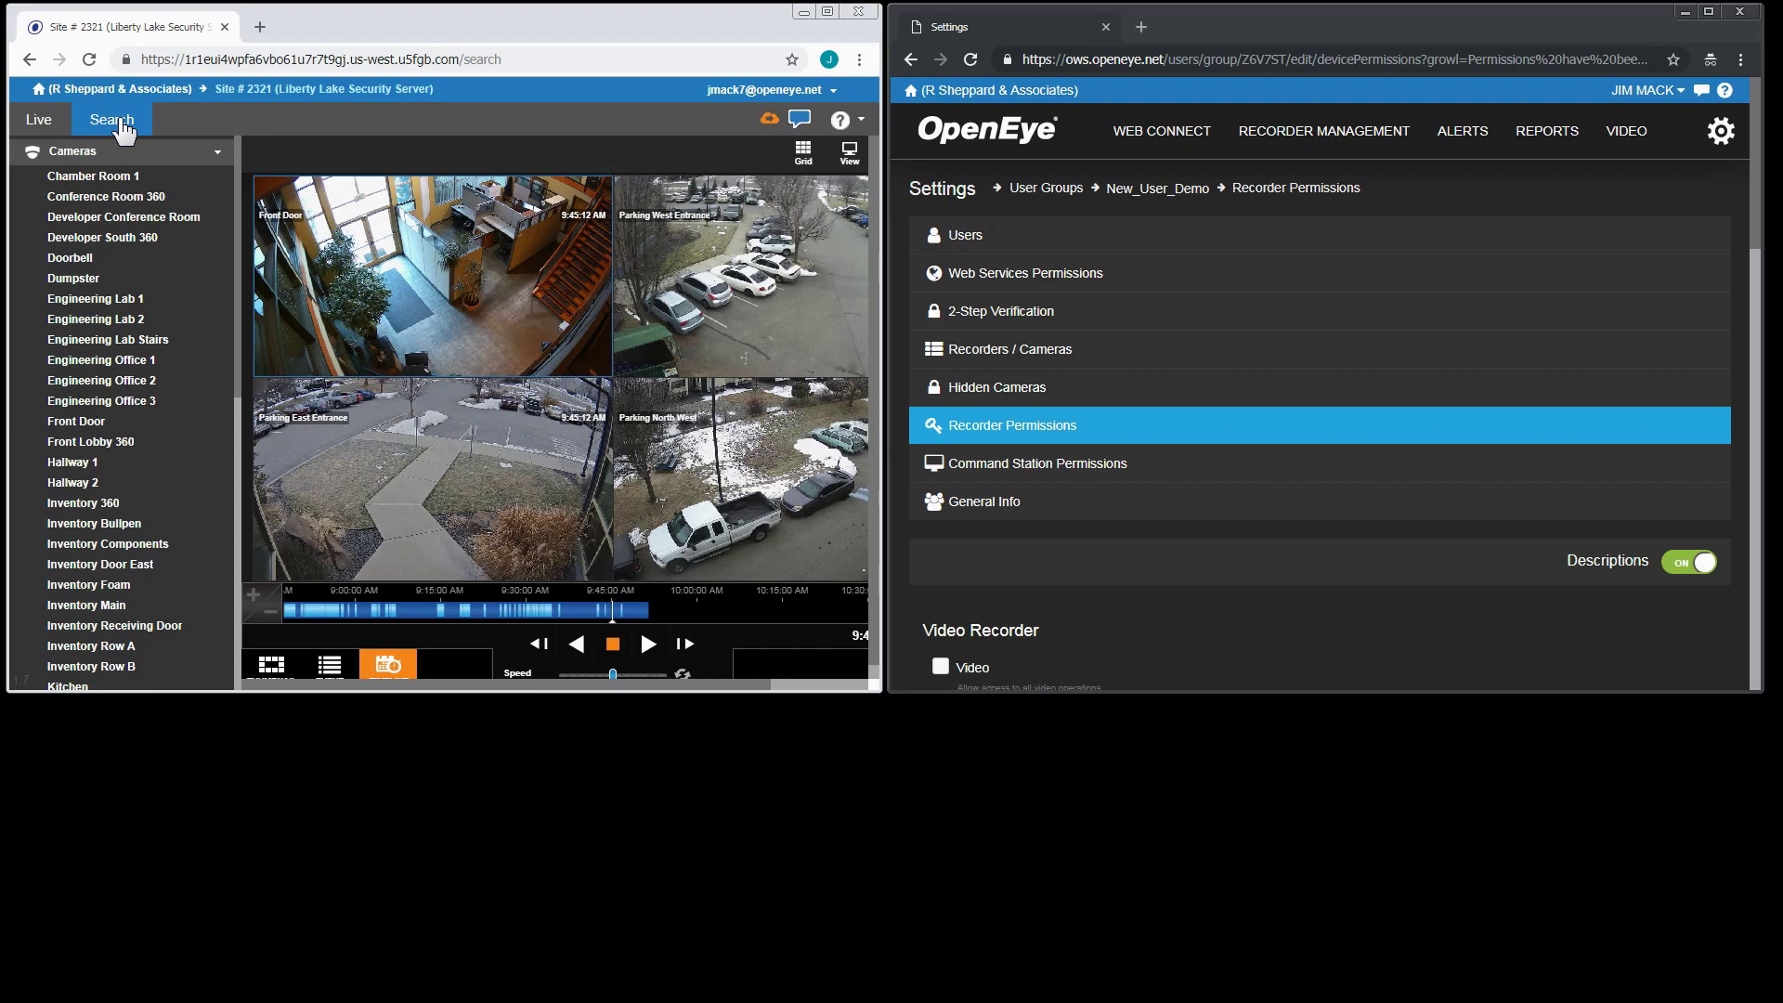
{"action": "left_click", "coordinate": [147, 94]}
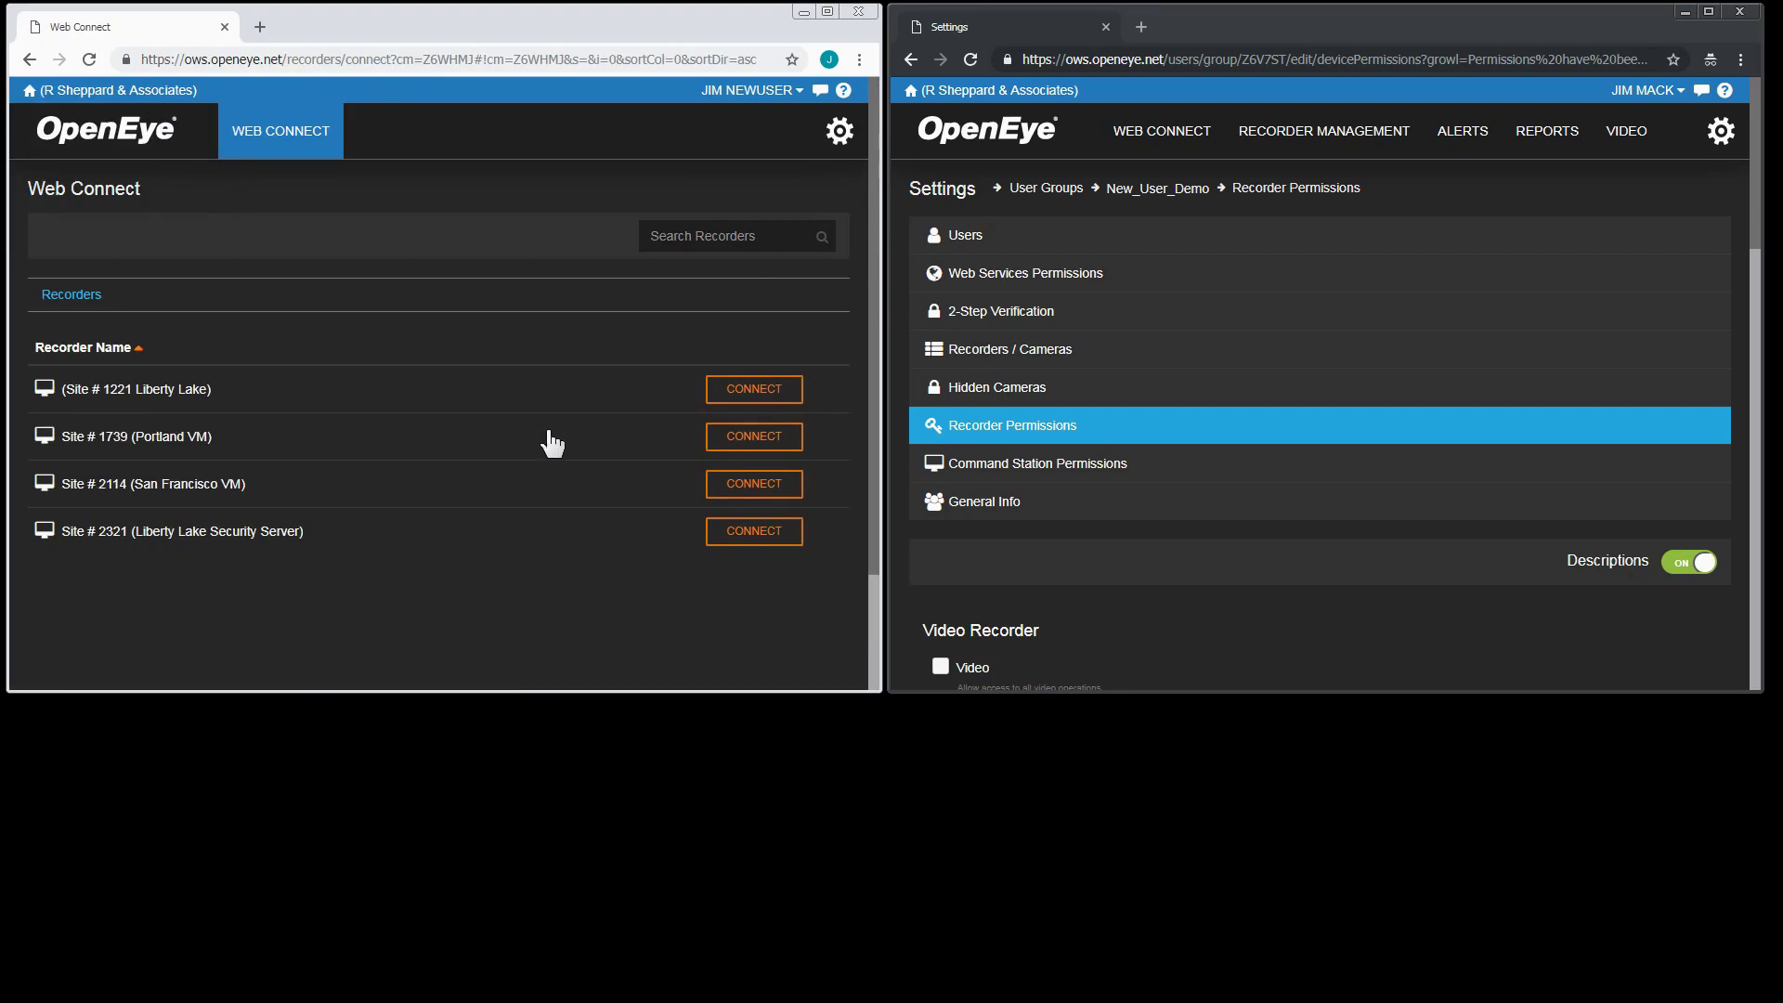
Give the group access to other users' video clips with all clip permissions except Delete Video Clips, save, and refresh the new user's page.
{"action": "left_click", "coordinate": [984, 277]}
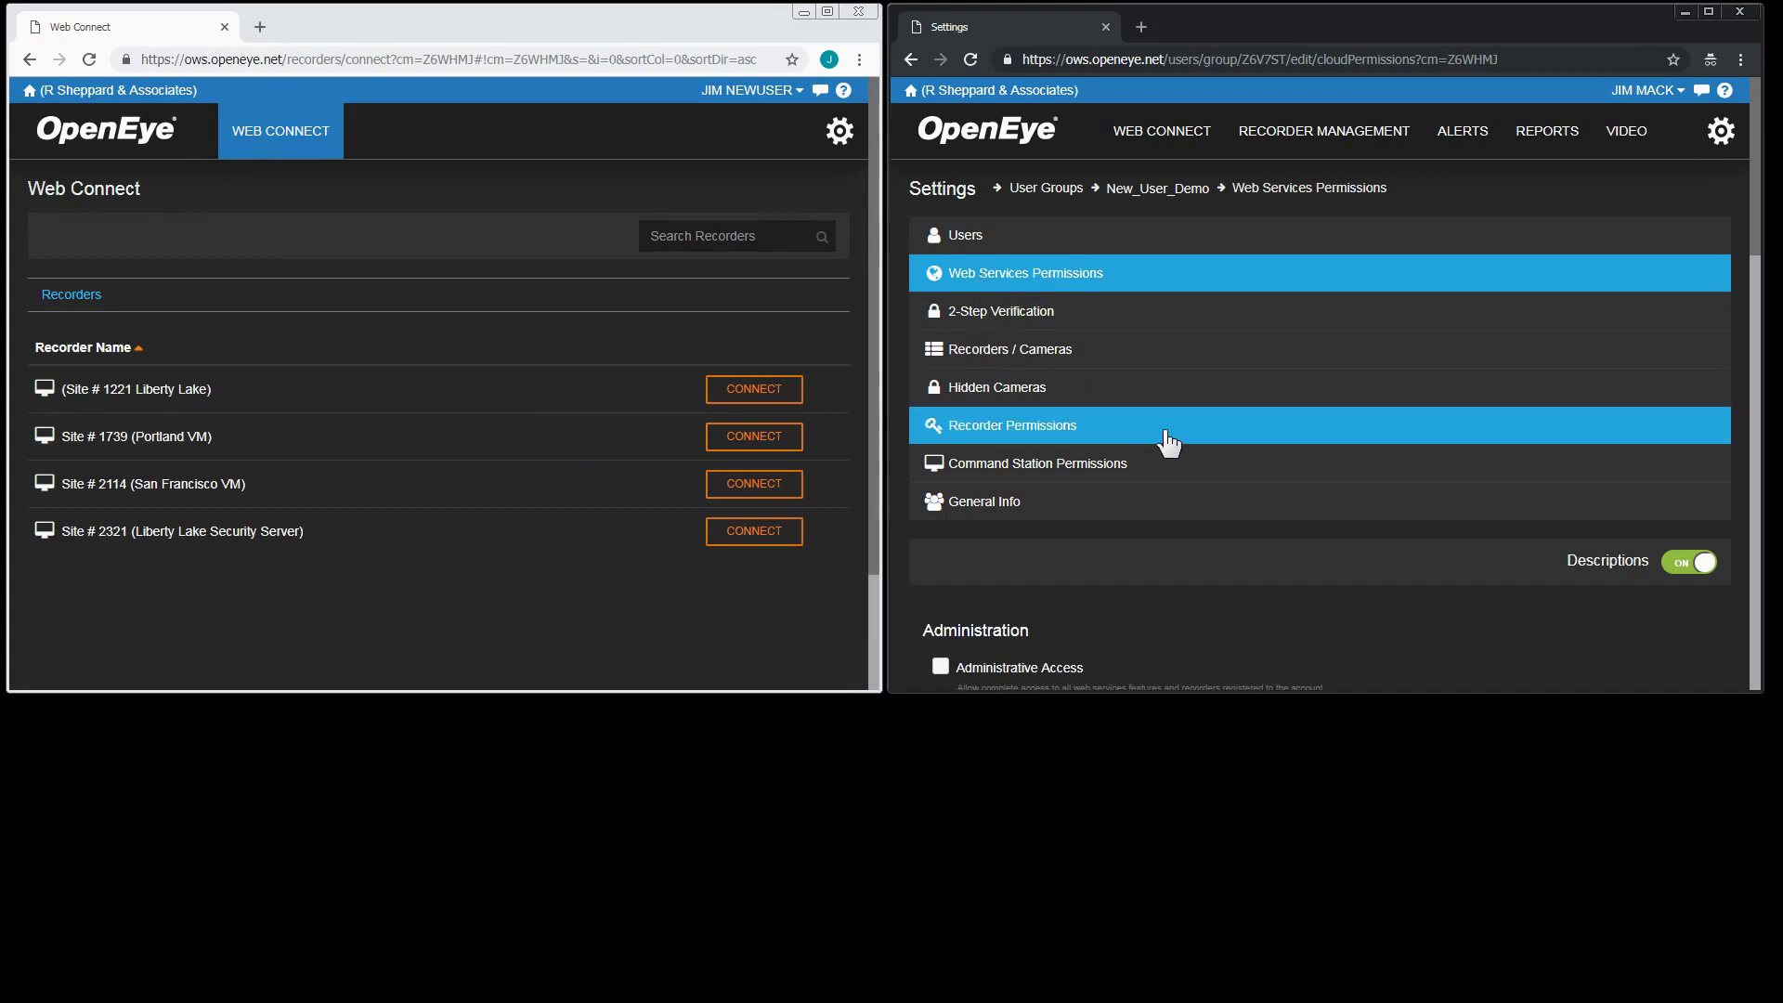
{"action": "scroll", "coordinate": [1161, 428], "scroll_direction": "down", "scroll_amount": 7}
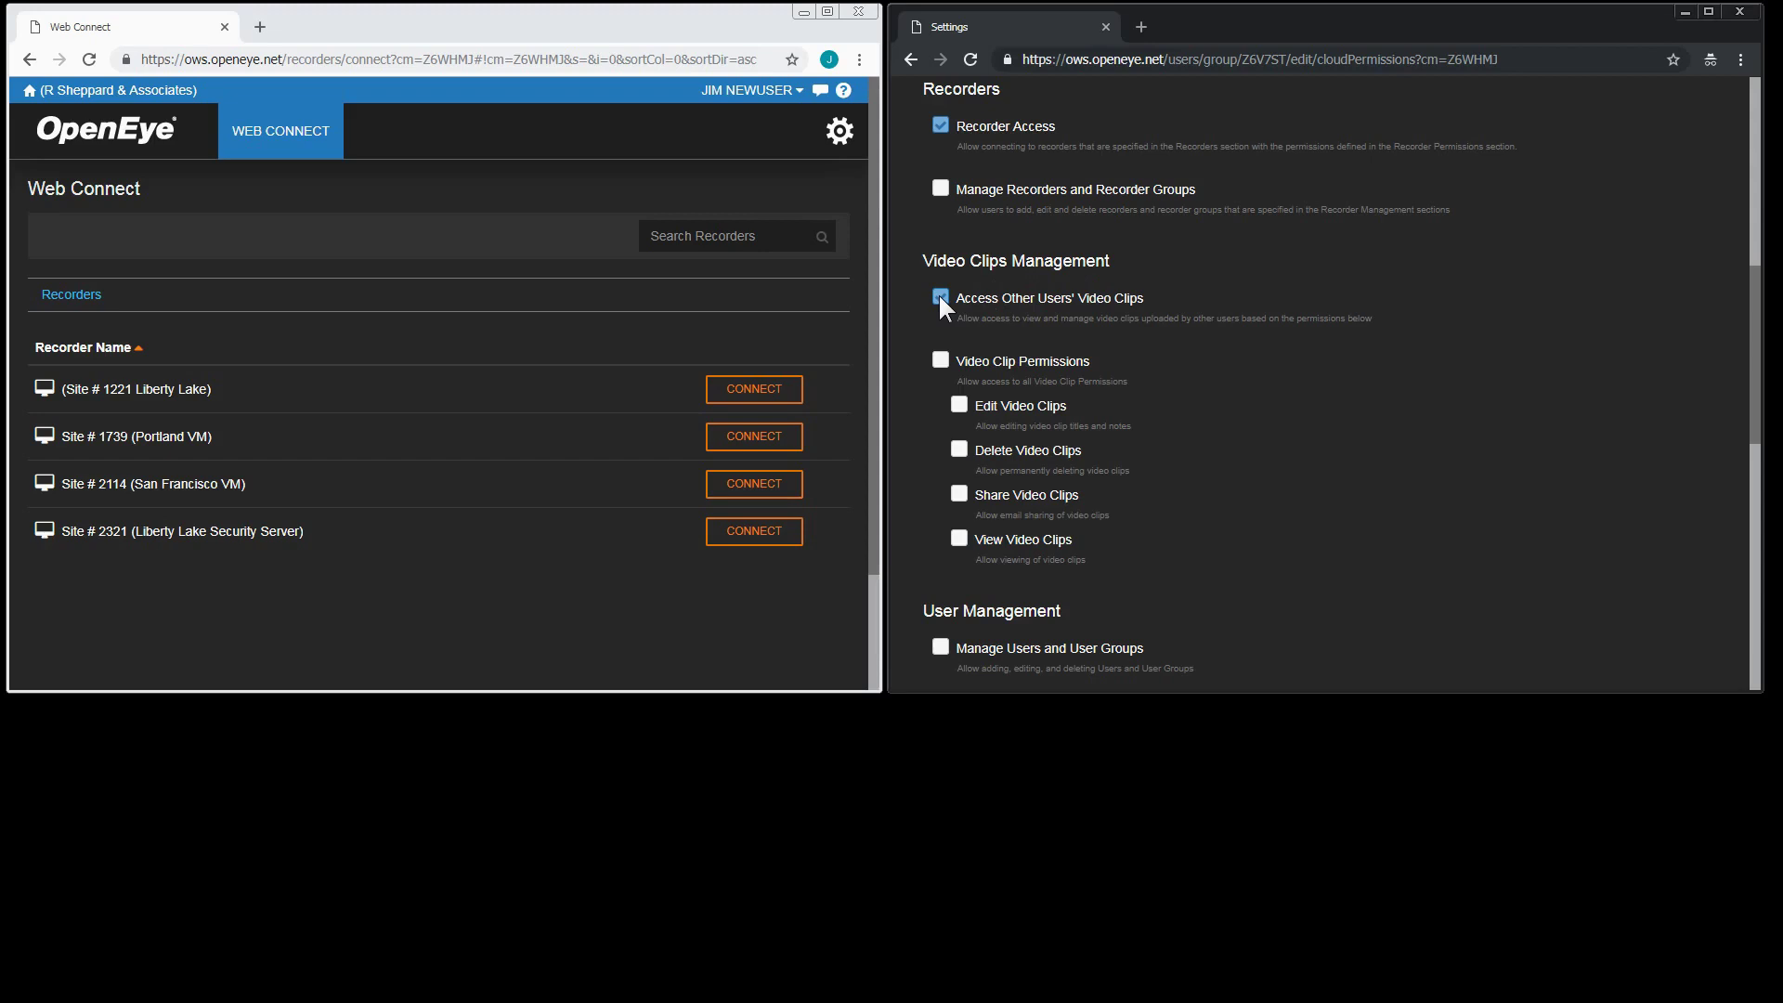
{"action": "left_click", "coordinate": [939, 359]}
{"action": "left_click", "coordinate": [957, 448]}
{"action": "scroll", "coordinate": [1280, 474], "scroll_direction": "down", "scroll_amount": 10}
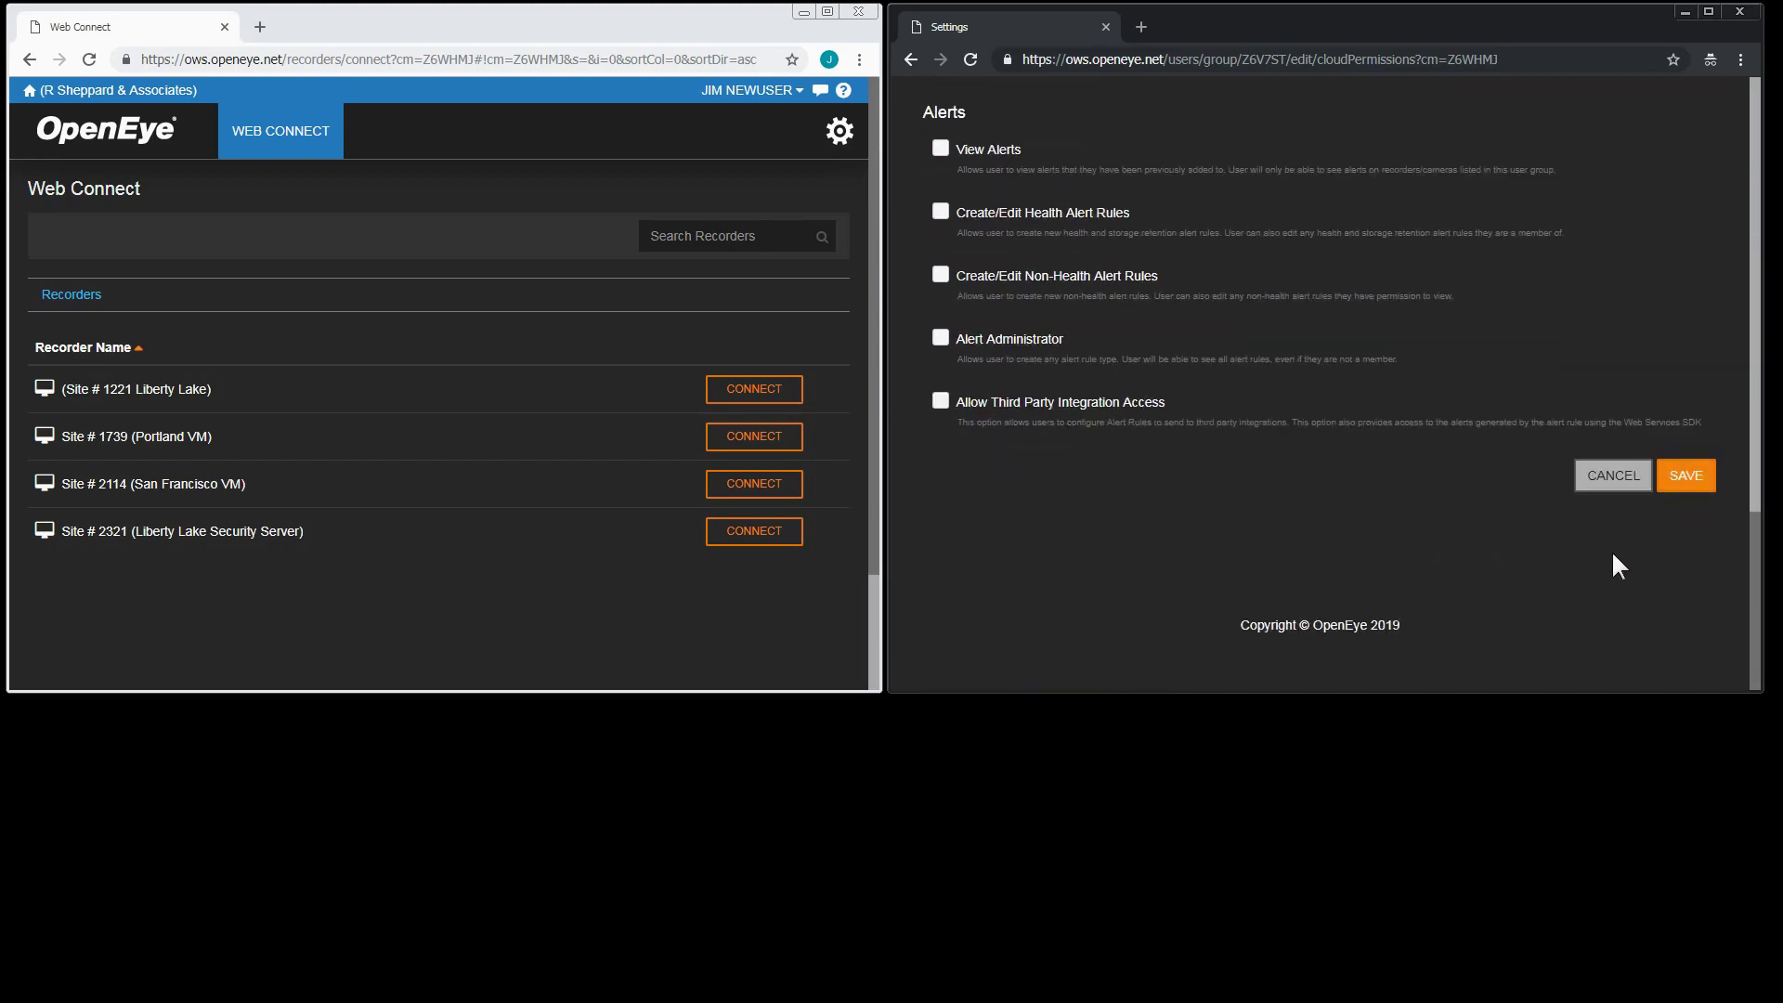
{"action": "left_click", "coordinate": [1693, 481]}
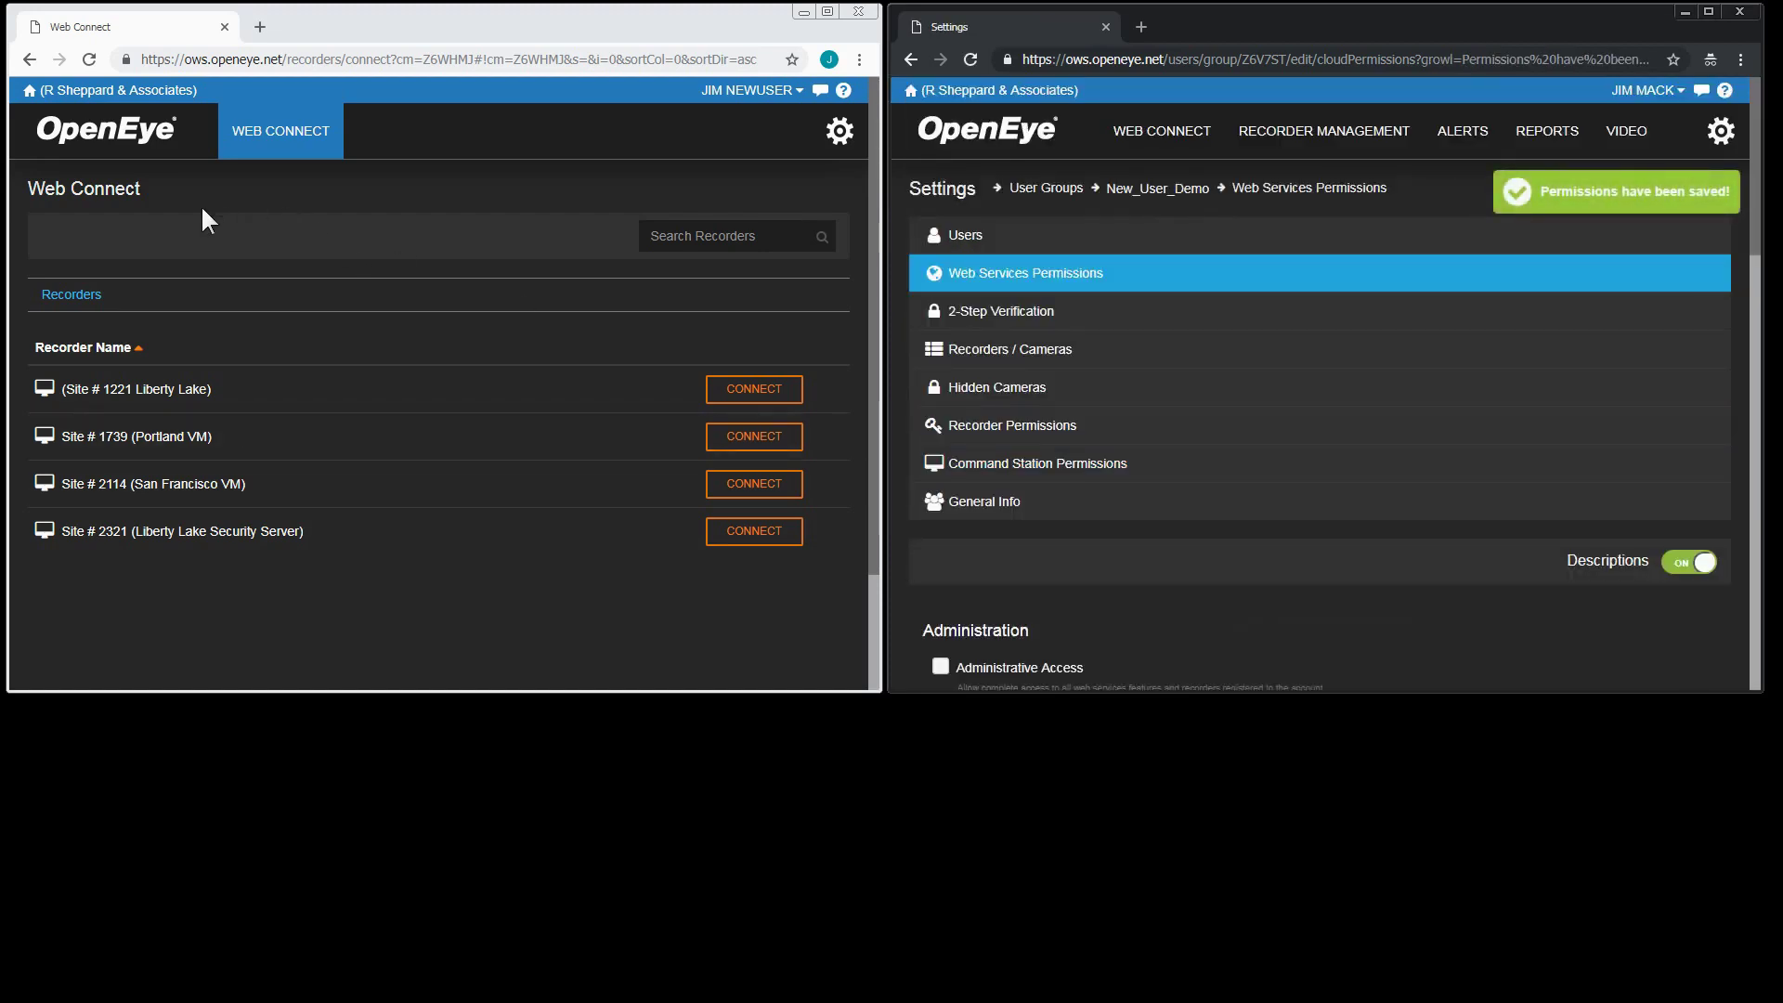
{"action": "left_click", "coordinate": [88, 60]}
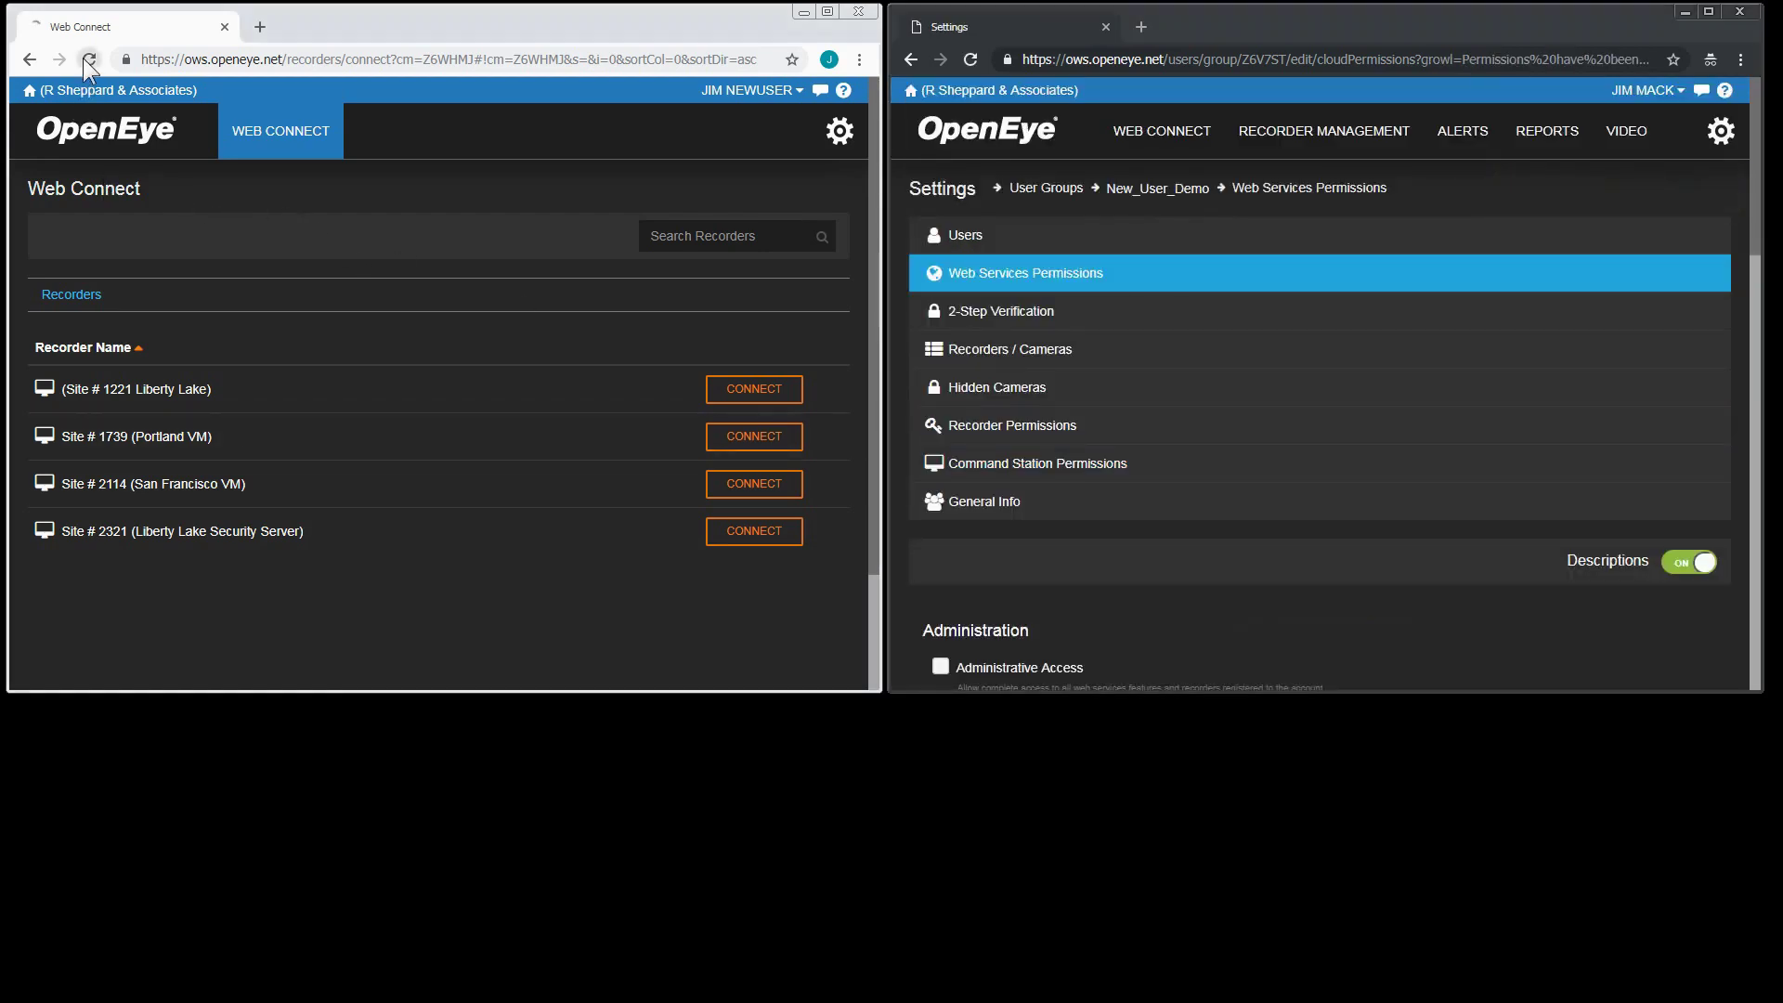